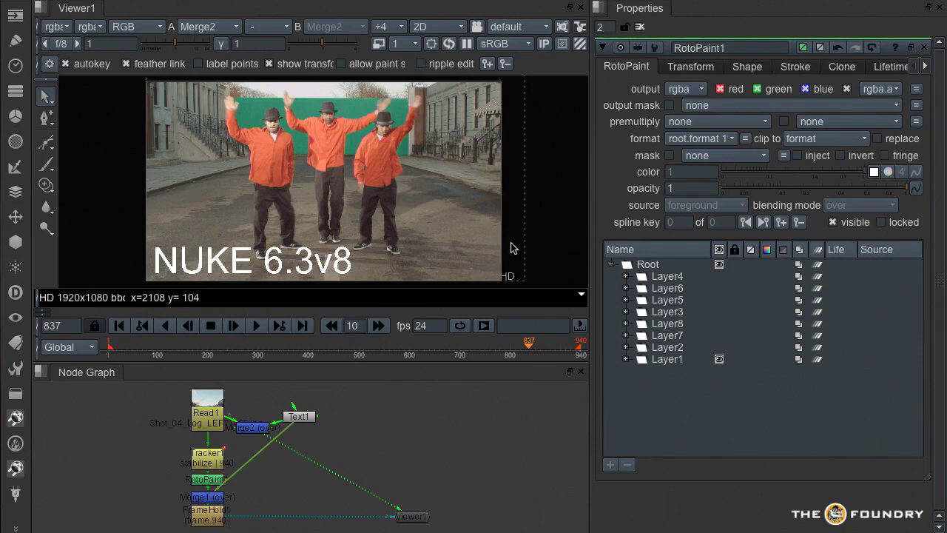
View the FrameHold plate in Viewer A and inspect Layer1's clone strokes.
{"action": "key", "text": "2"}
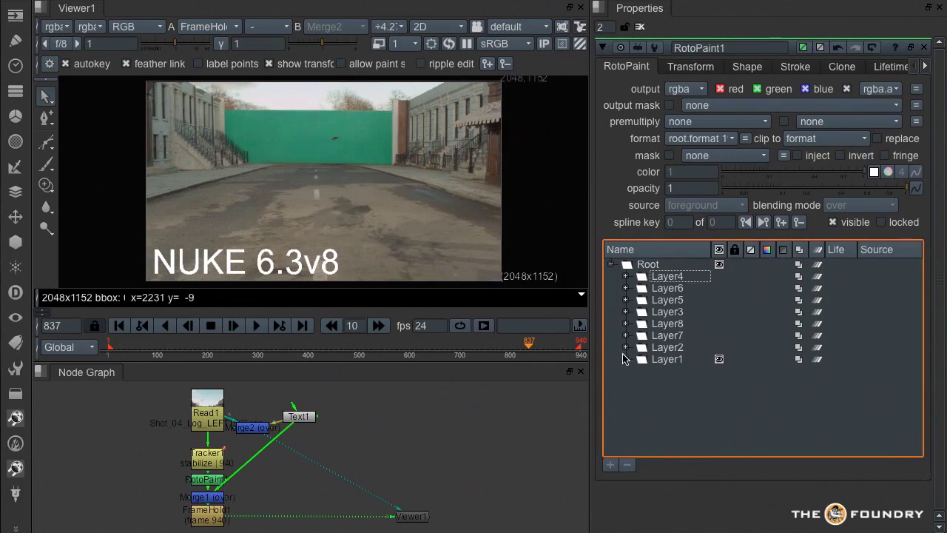
{"action": "left_click", "coordinate": [626, 359]}
{"action": "scroll", "coordinate": [916, 274], "scroll_direction": "down", "scroll_amount": 8}
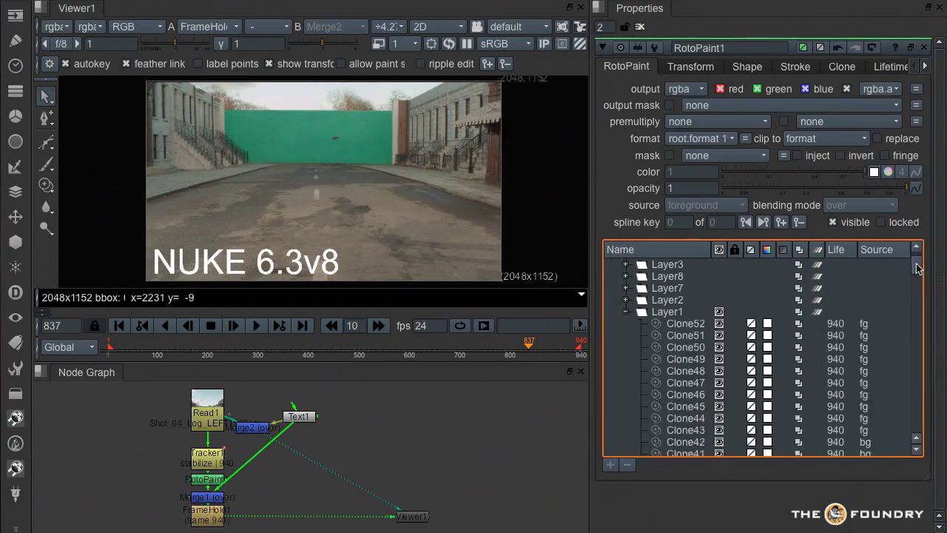
{"action": "mouse_move", "coordinate": [916, 287]}
{"action": "left_mouse_down"}
{"action": "mouse_move", "coordinate": [911, 429]}
{"action": "mouse_move", "coordinate": [910, 265]}
{"action": "mouse_move", "coordinate": [941, 236]}
{"action": "left_mouse_up"}
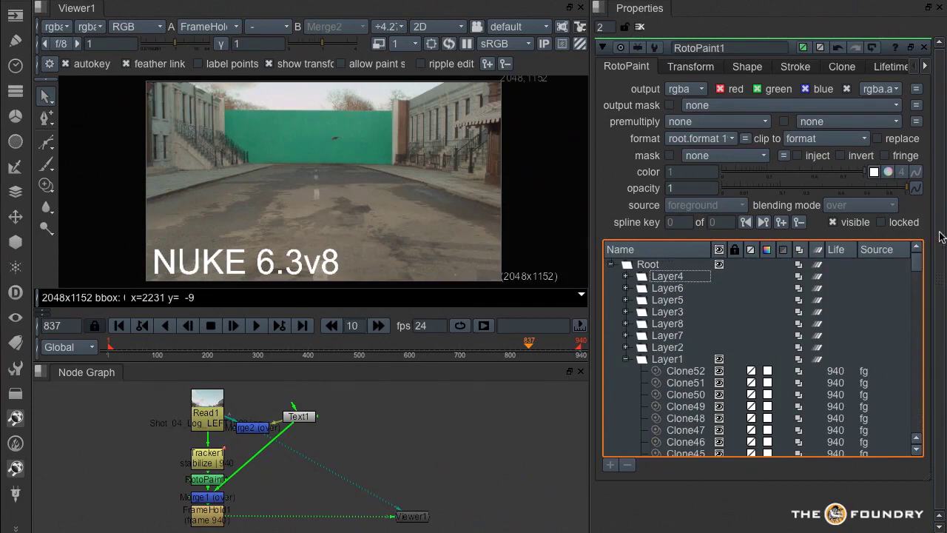
{"action": "left_click", "coordinate": [625, 359]}
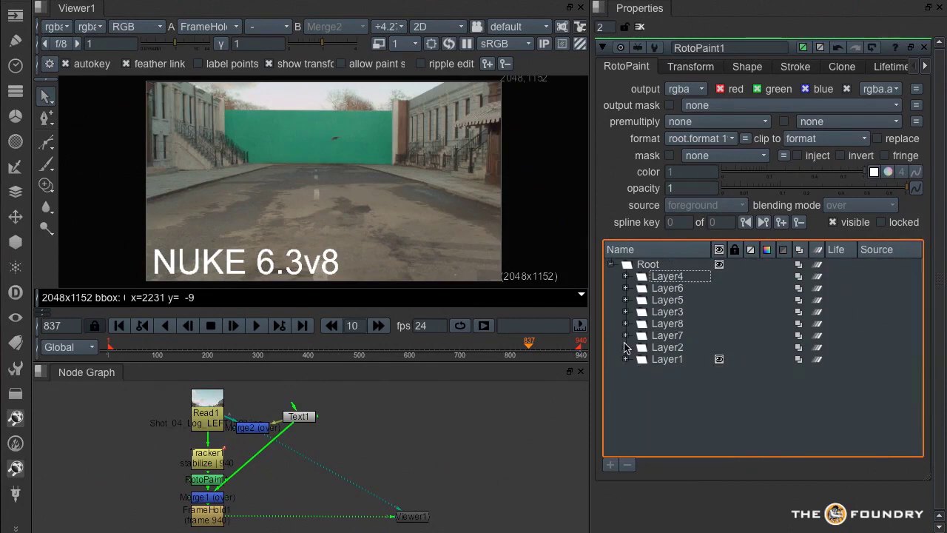
Expand and collapse Layer2, Layer7, Layer8 and Layer3 to check their strokes.
{"action": "left_click", "coordinate": [626, 347]}
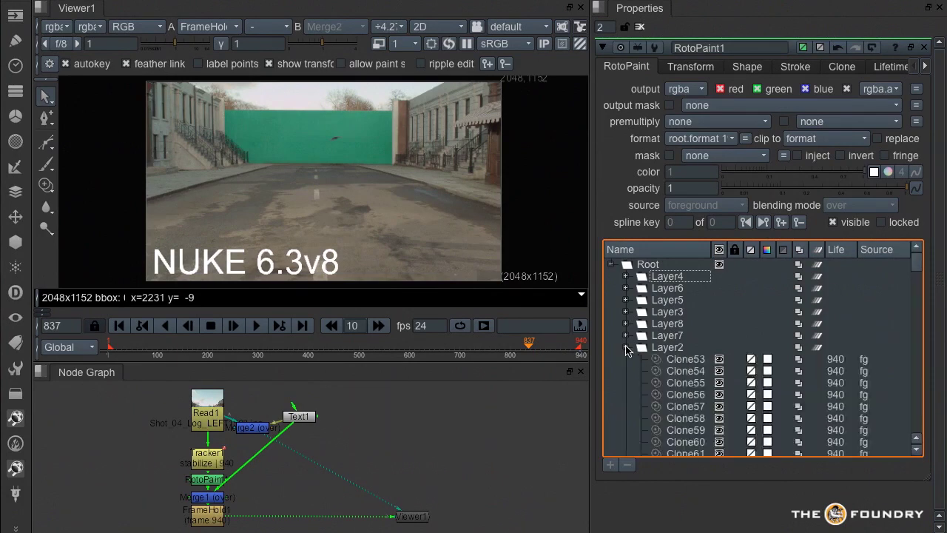
{"action": "left_click", "coordinate": [626, 335]}
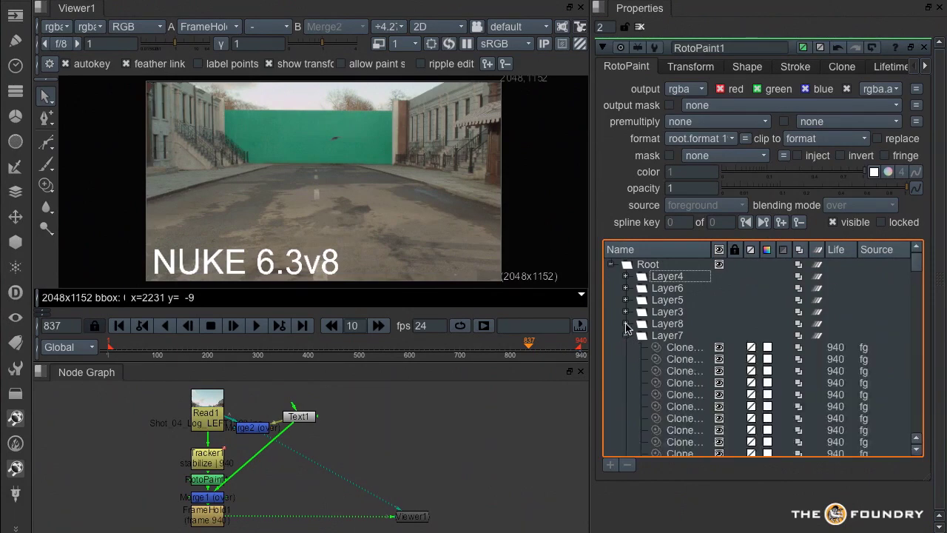
{"action": "left_click", "coordinate": [626, 324]}
{"action": "left_click", "coordinate": [627, 312]}
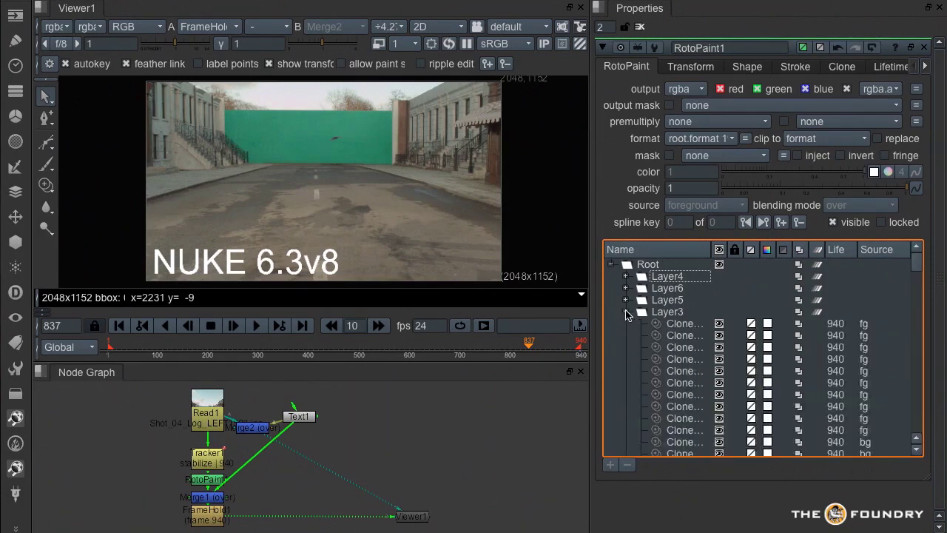
{"action": "left_click", "coordinate": [627, 312]}
{"action": "left_click", "coordinate": [626, 324]}
{"action": "left_click", "coordinate": [626, 335]}
{"action": "left_click", "coordinate": [626, 347]}
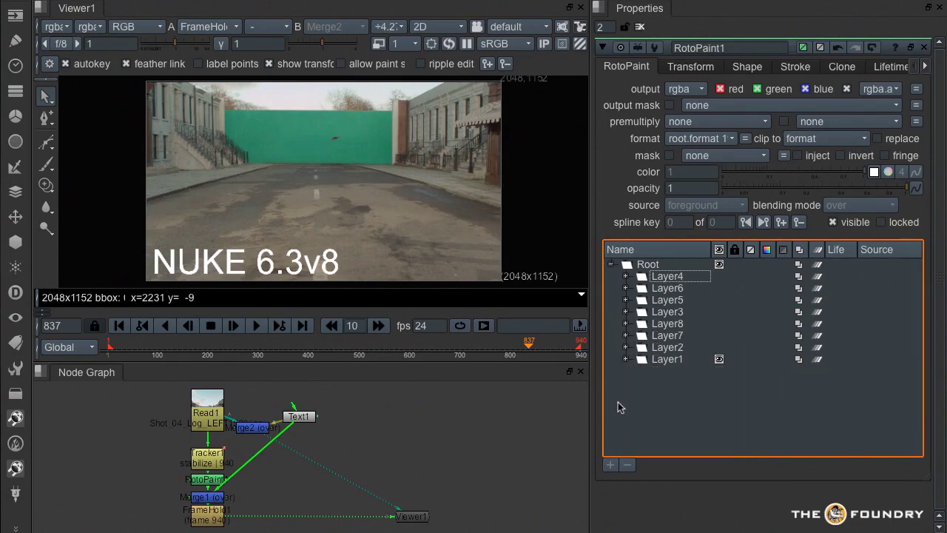
Make Layer2 through Layer8 visible with a paint tool active, then hide them with H.
{"action": "left_click", "coordinate": [668, 347]}
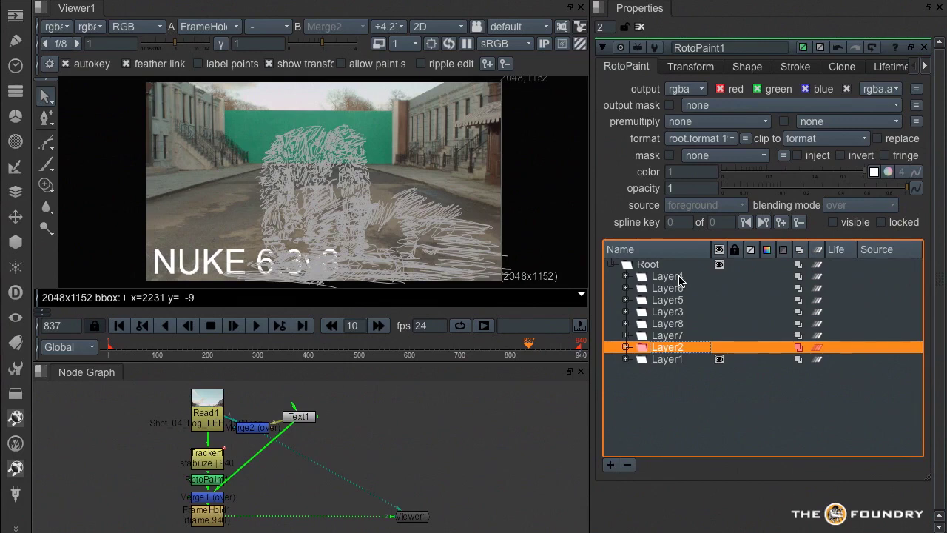
{"action": "left_click", "coordinate": [679, 277], "text": "shift"}
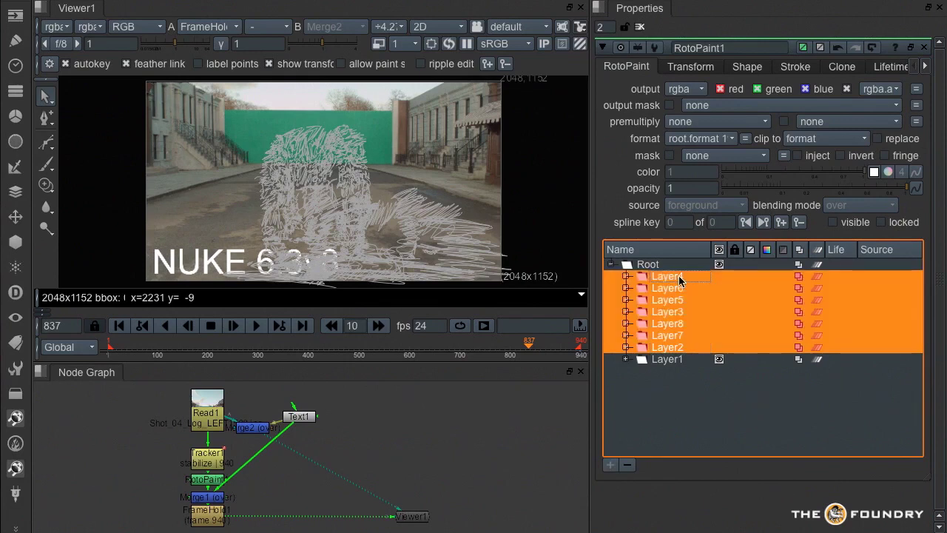
{"action": "left_click", "coordinate": [720, 276]}
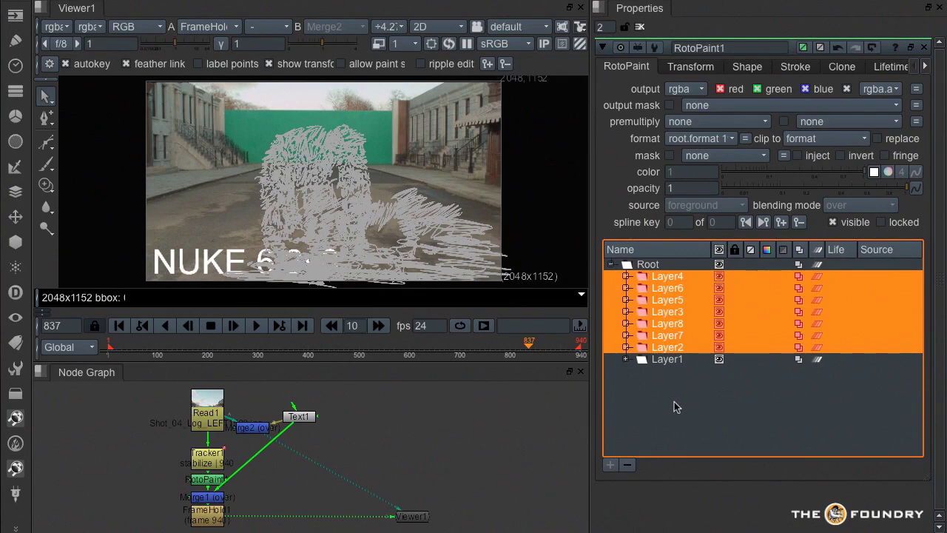
{"action": "left_click", "coordinate": [46, 186]}
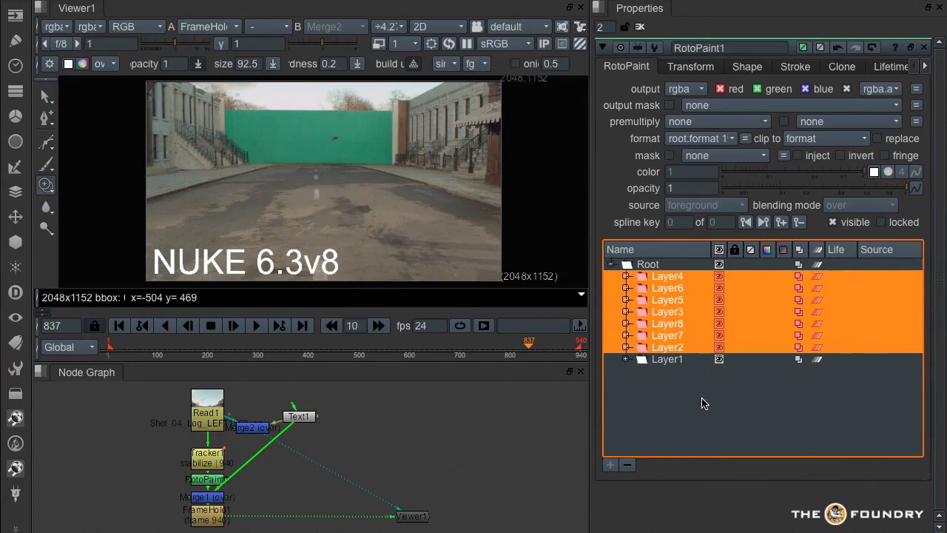
{"action": "key", "text": "h"}
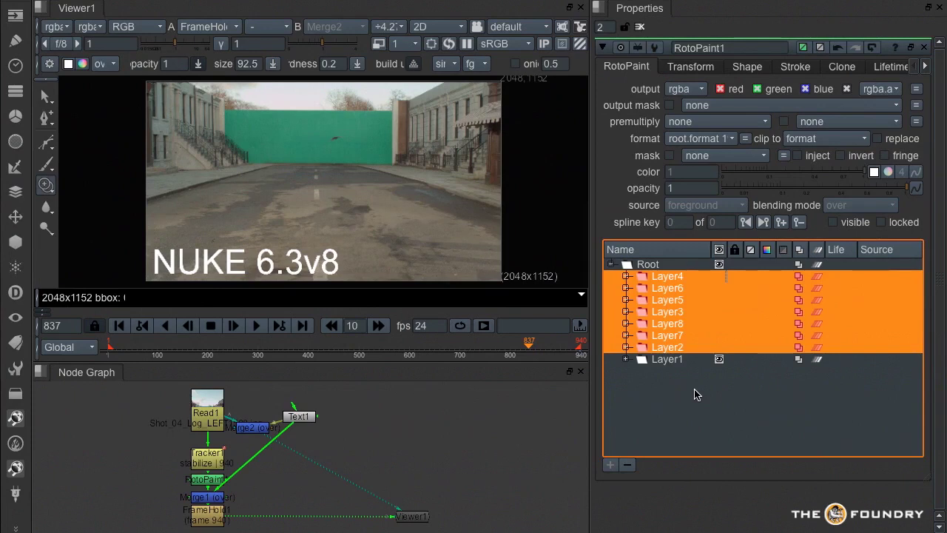
Drag Layer8 directly under Root and delete the leftover duplicate Layer8 row.
{"action": "left_click", "coordinate": [695, 394]}
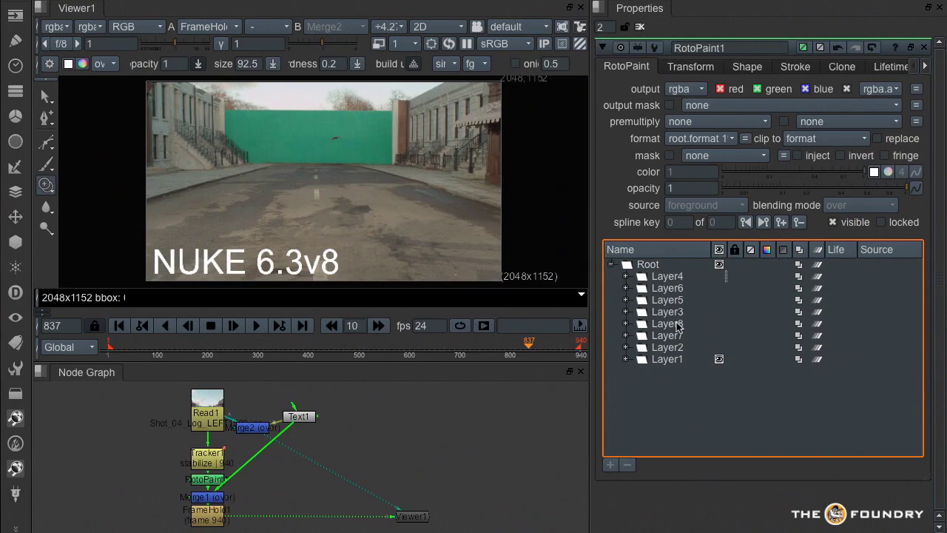
{"action": "left_click", "coordinate": [649, 326]}
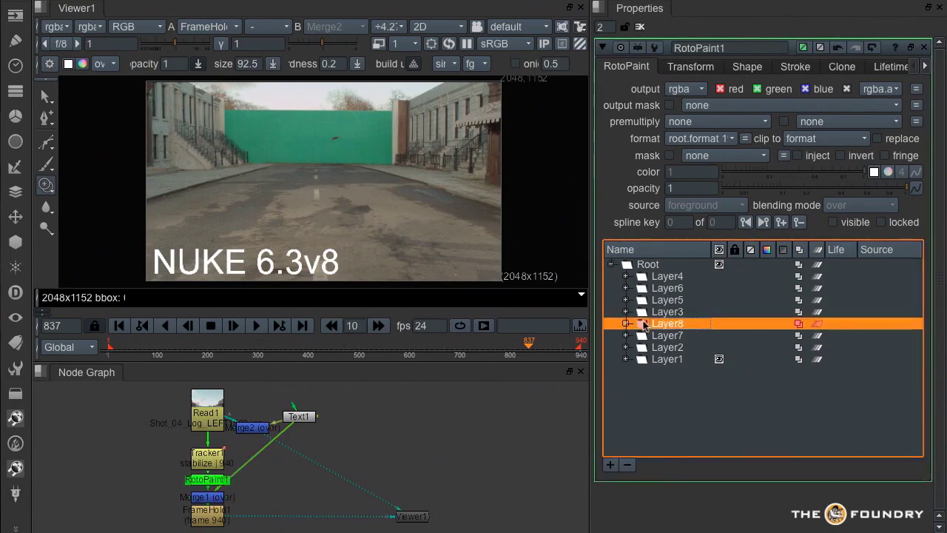
{"action": "left_click_drag", "start_coordinate": [646, 328], "coordinate": [663, 272]}
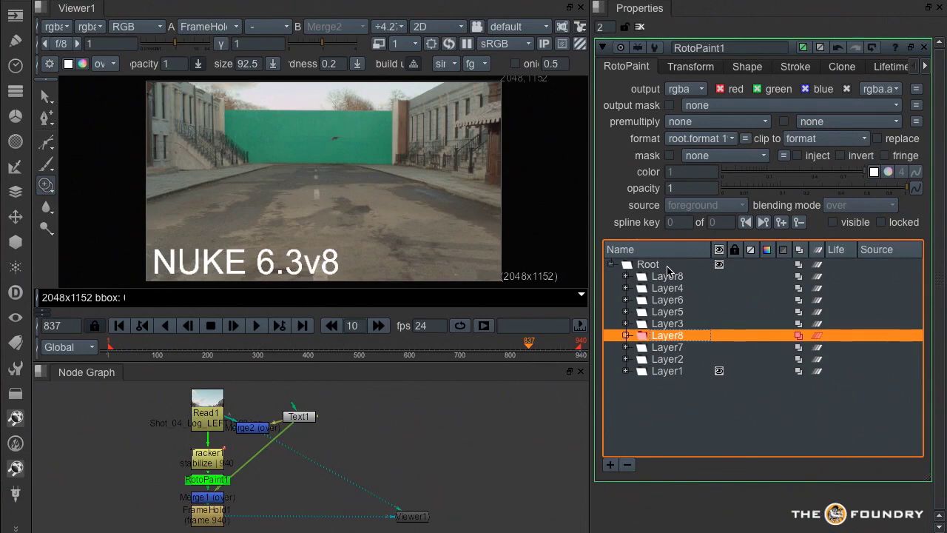
{"action": "key", "text": "Delete"}
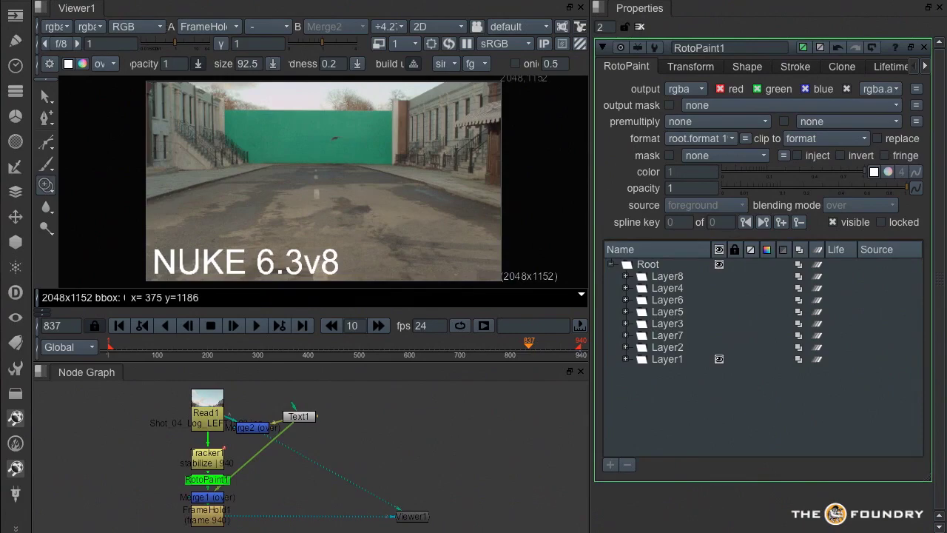
Start a Save As onto Rotopaint_Roto_001_nuke63_v001.nk, then cancel without saving.
{"action": "left_click", "coordinate": [148, 2]}
{"action": "left_click", "coordinate": [134, 36]}
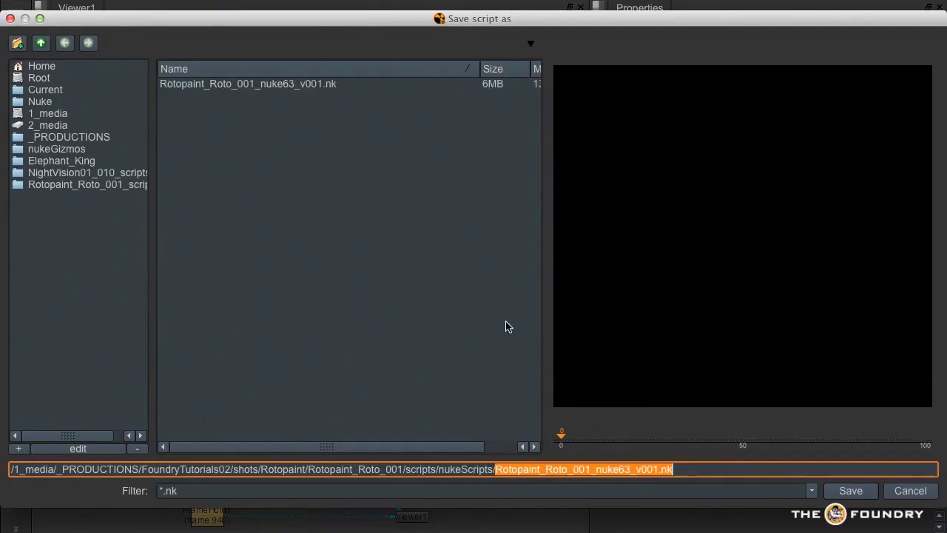
{"action": "left_click", "coordinate": [444, 83]}
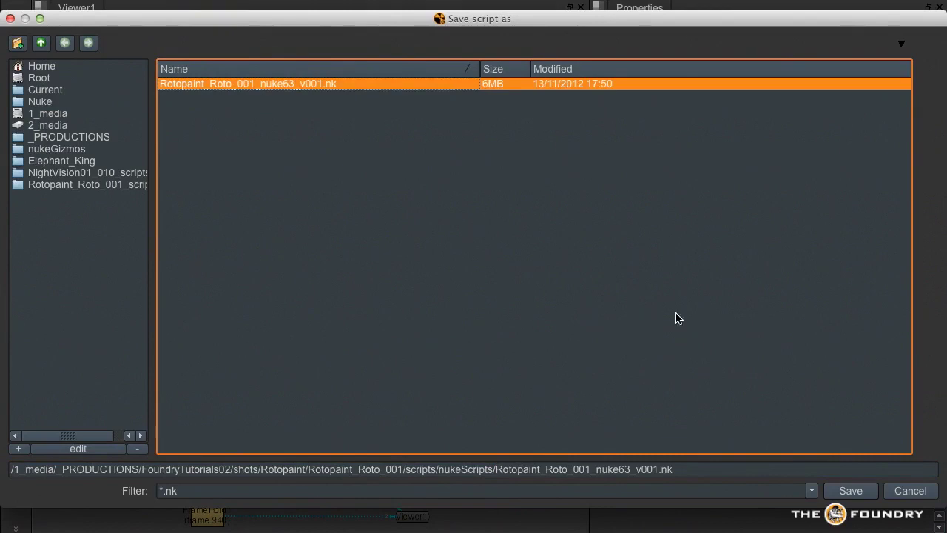
{"action": "left_click", "coordinate": [906, 491]}
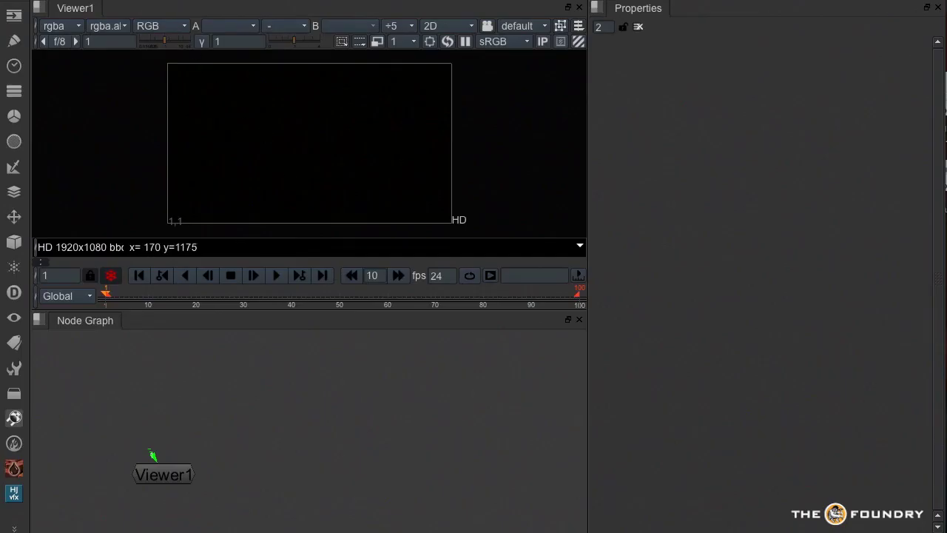
Open the script Rotopaint_Roto_001_nuke63_v001.nk.
{"action": "left_click", "coordinate": [198, 0]}
{"action": "left_click", "coordinate": [203, 1]}
{"action": "left_click", "coordinate": [412, 71]}
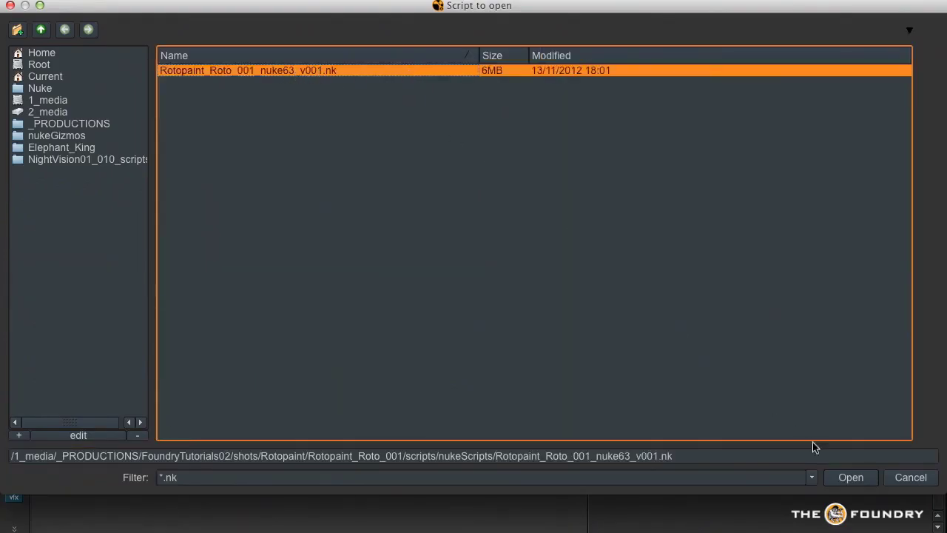
{"action": "left_click", "coordinate": [843, 480]}
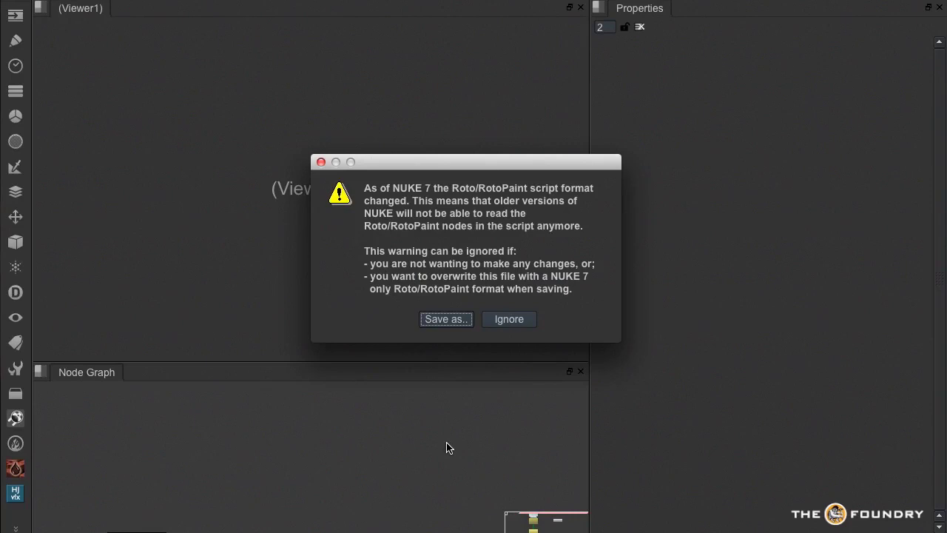
Save a NUKE 7 copy named Rotopaint_Roto_001_nuke7_v001.nk by changing 63 to 7.
{"action": "left_click", "coordinate": [446, 319]}
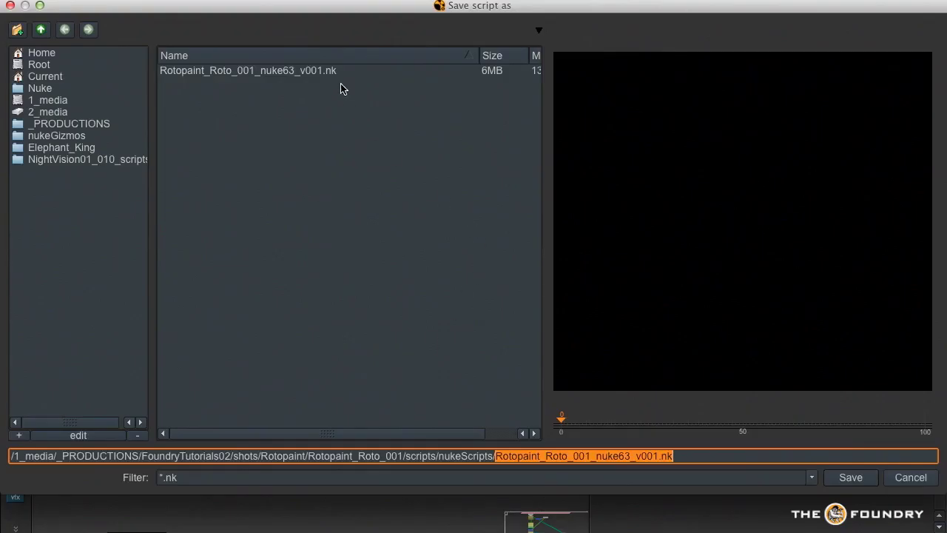
{"action": "left_click", "coordinate": [334, 71]}
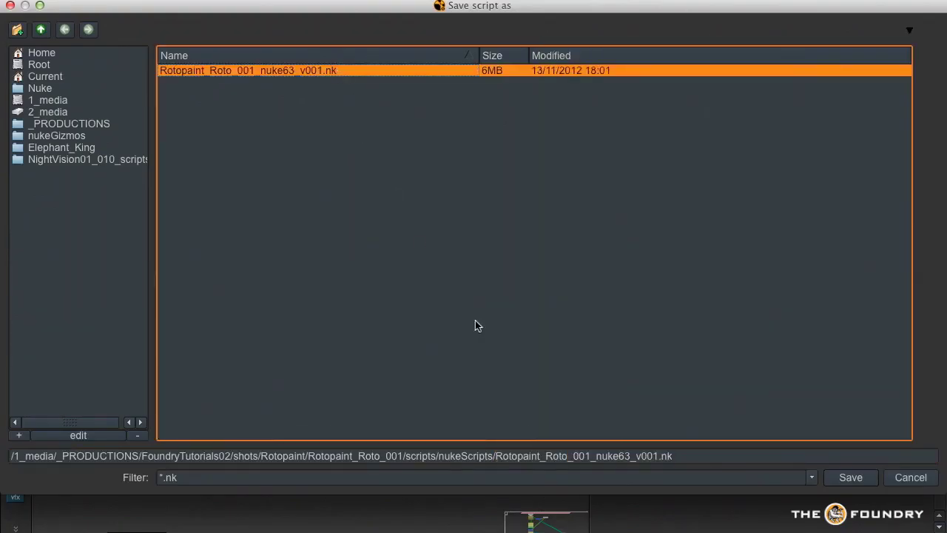
{"action": "left_click", "coordinate": [628, 456]}
{"action": "left_click_drag", "start_coordinate": [628, 456], "coordinate": [618, 455]}
{"action": "type", "text": "7"}
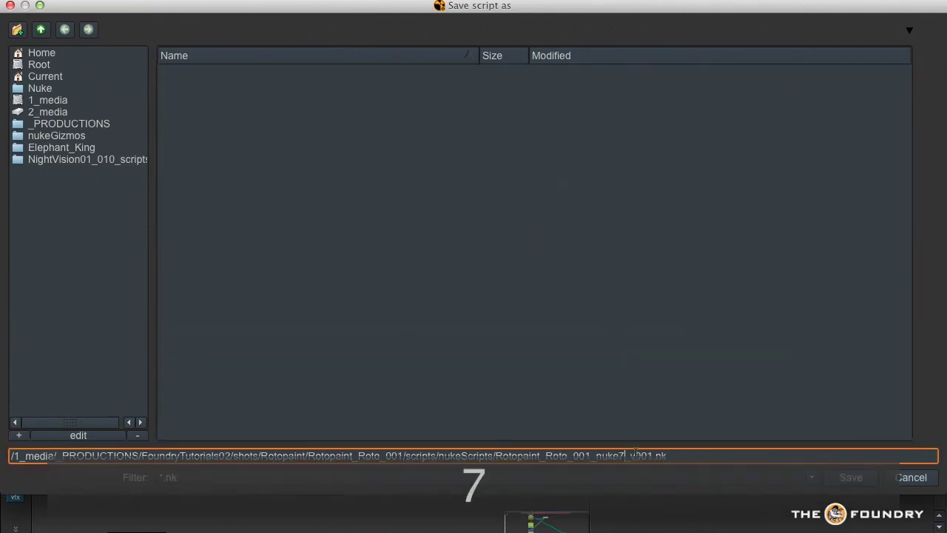
{"action": "left_click", "coordinate": [847, 477]}
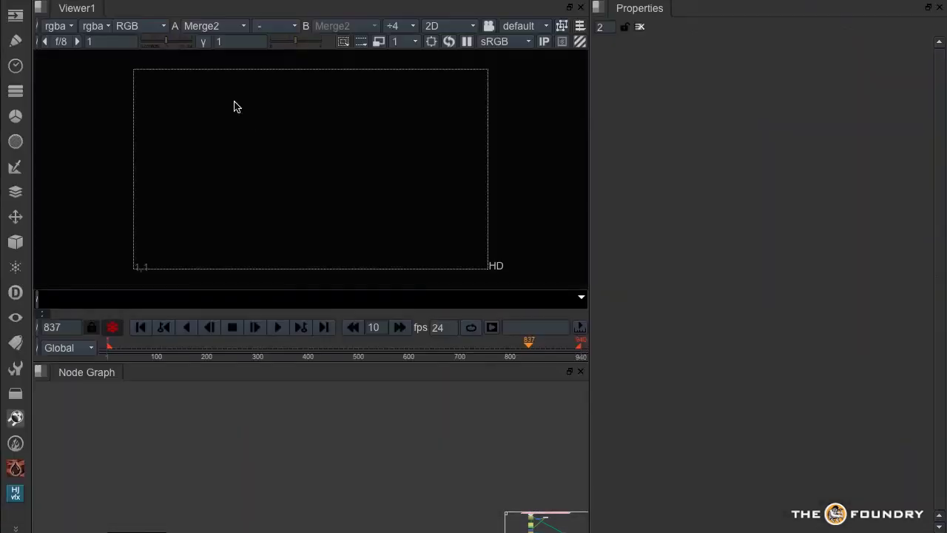
Open the nuke7 v001 script and show RotoPaint1's properties.
{"action": "left_click", "coordinate": [164, 1]}
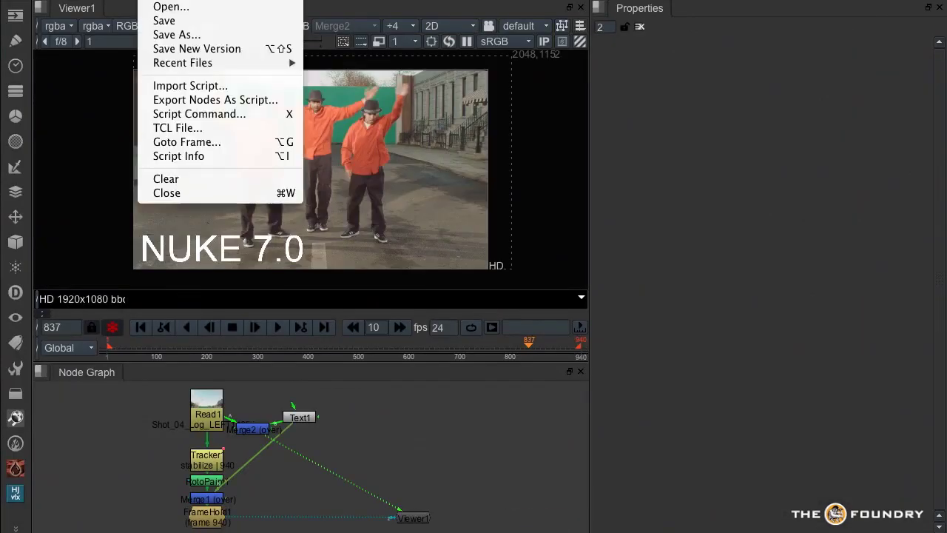
{"action": "left_click", "coordinate": [169, 8]}
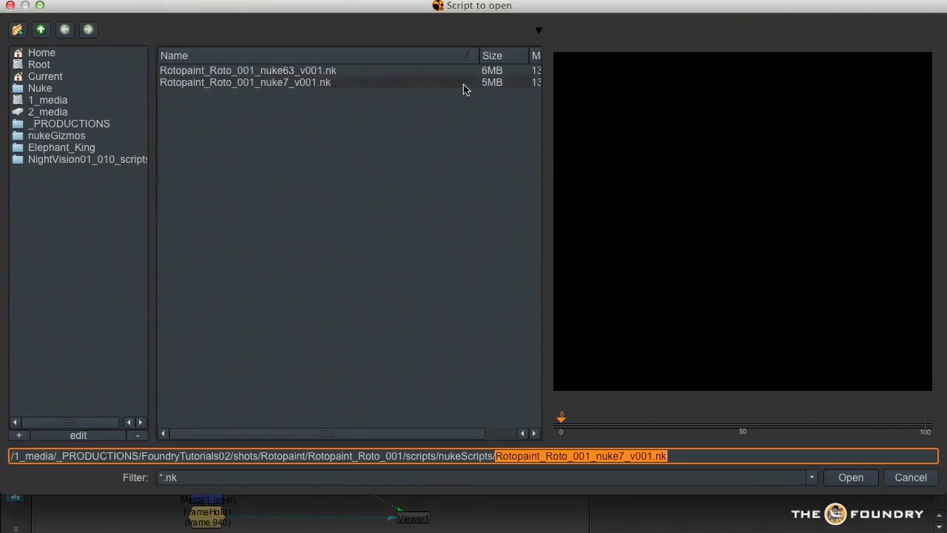
{"action": "left_click", "coordinate": [464, 84]}
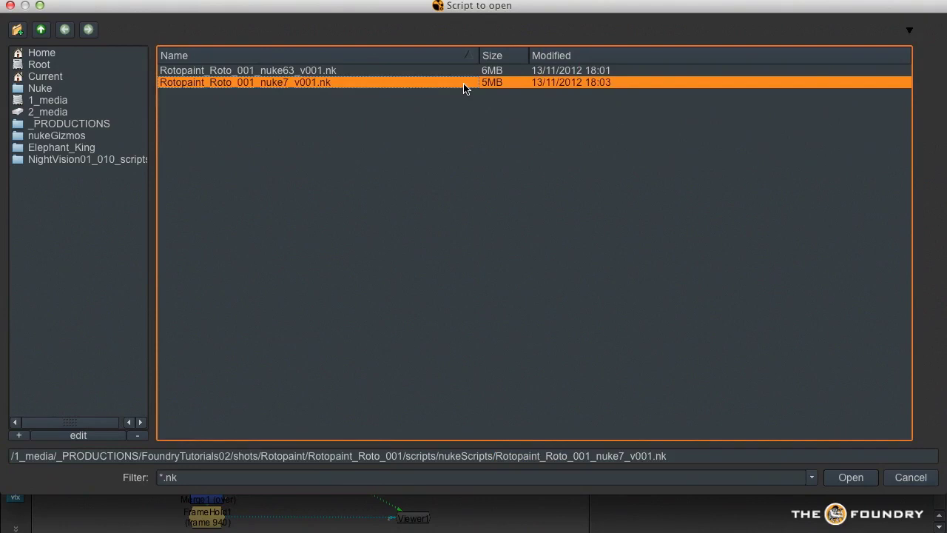
{"action": "double_click", "coordinate": [464, 84]}
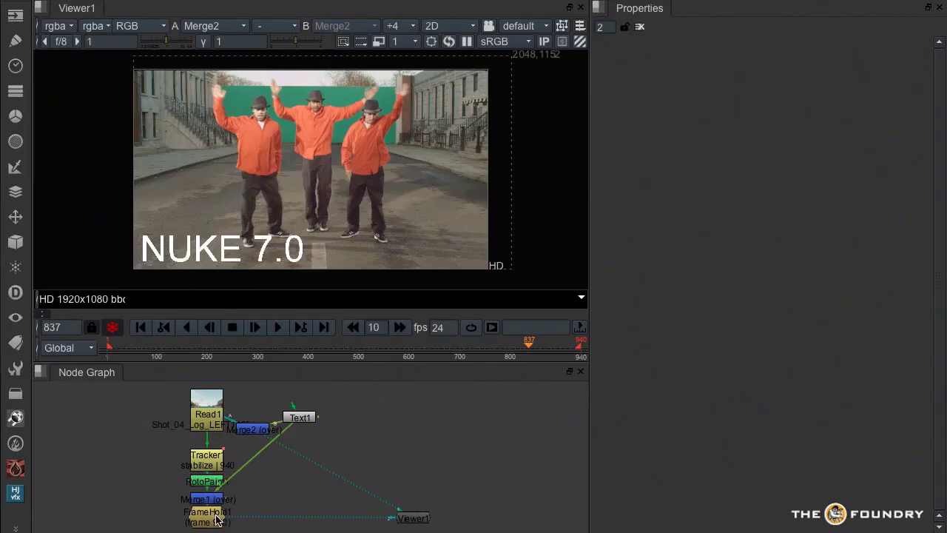
{"action": "double_click", "coordinate": [211, 483]}
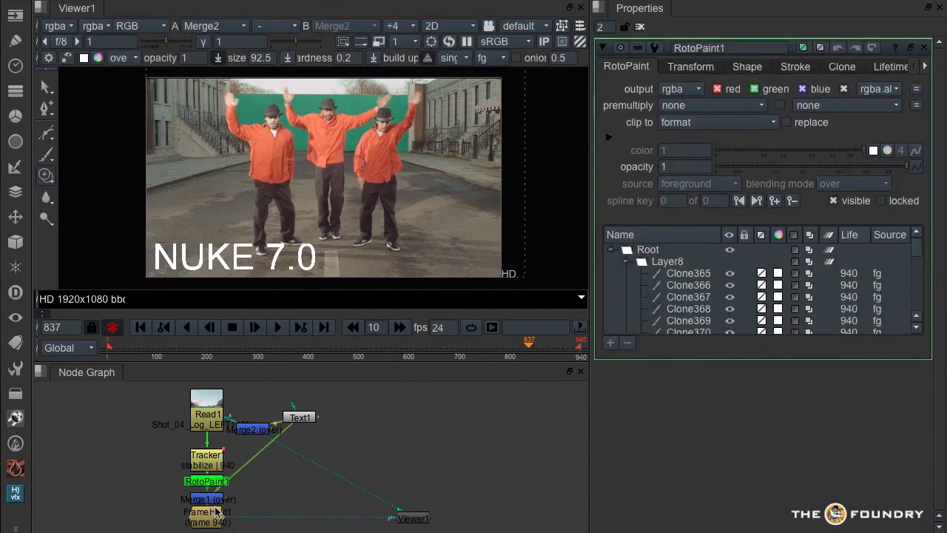
Collapse all eight layers and enlarge the layer list.
{"action": "left_click", "coordinate": [626, 263]}
{"action": "left_click", "coordinate": [626, 274]}
{"action": "left_click", "coordinate": [626, 285]}
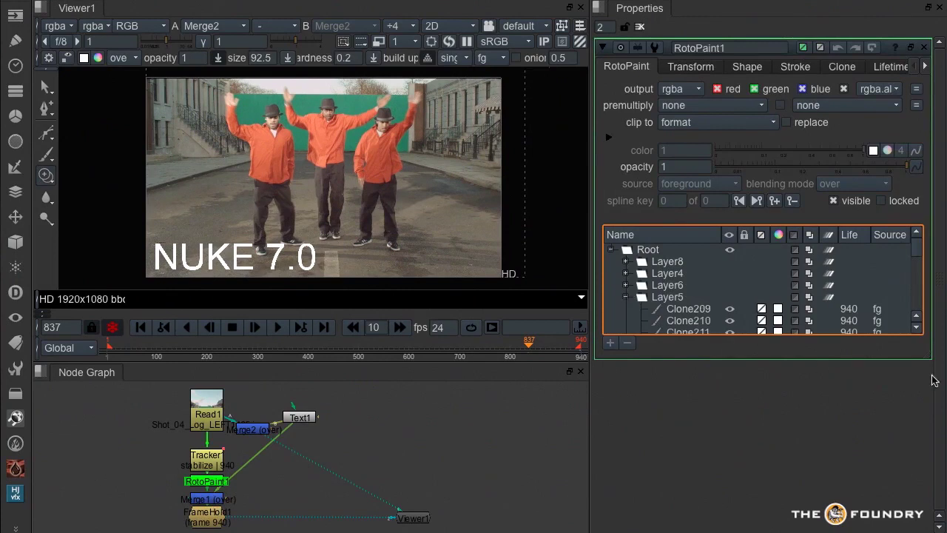
{"action": "left_click_drag", "start_coordinate": [932, 360], "coordinate": [925, 521]}
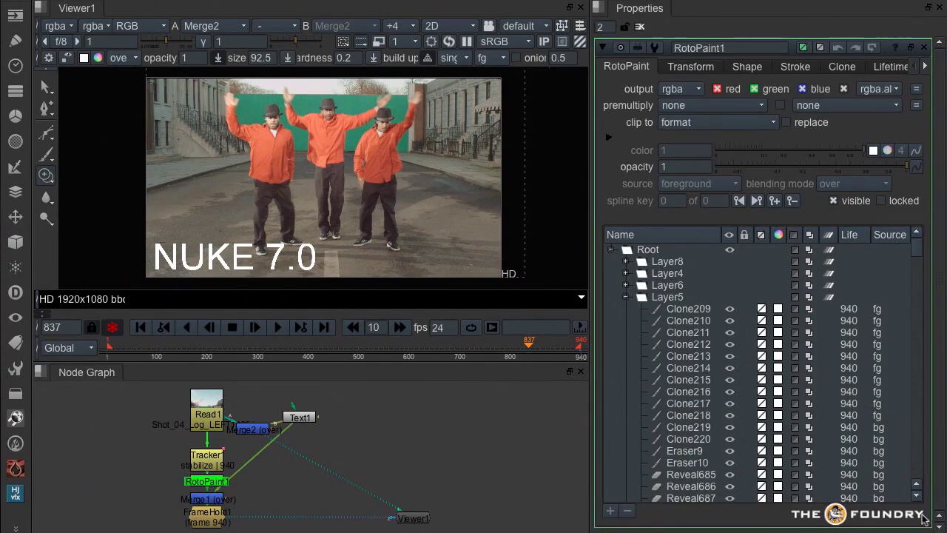
{"action": "left_click", "coordinate": [626, 297]}
{"action": "left_click", "coordinate": [625, 309]}
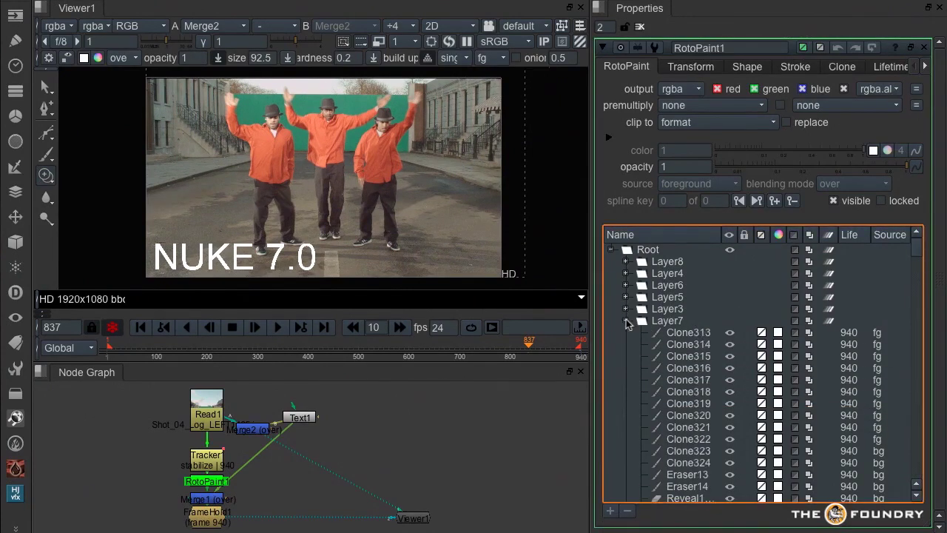
{"action": "left_click", "coordinate": [625, 321]}
{"action": "left_click", "coordinate": [625, 333]}
{"action": "left_click", "coordinate": [626, 345]}
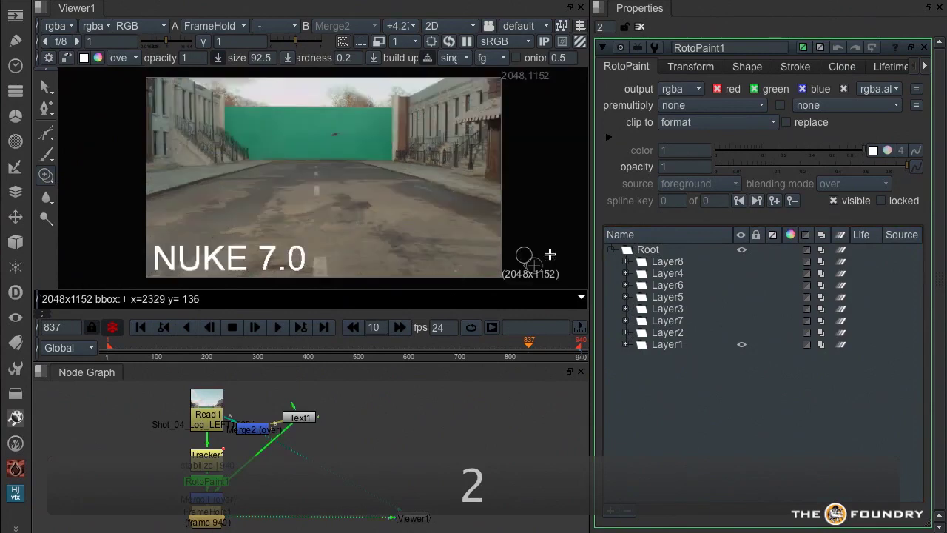
Select Layer2 through Layer8 and hide them, leaving Layer1 visible.
{"action": "left_click", "coordinate": [668, 346]}
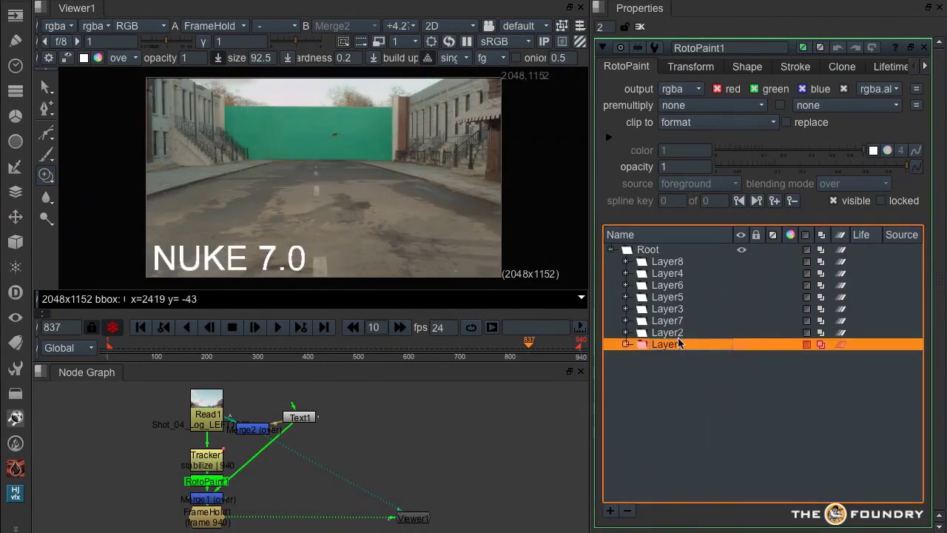
{"action": "left_click", "coordinate": [679, 335]}
{"action": "left_click", "coordinate": [680, 262], "text": "shift"}
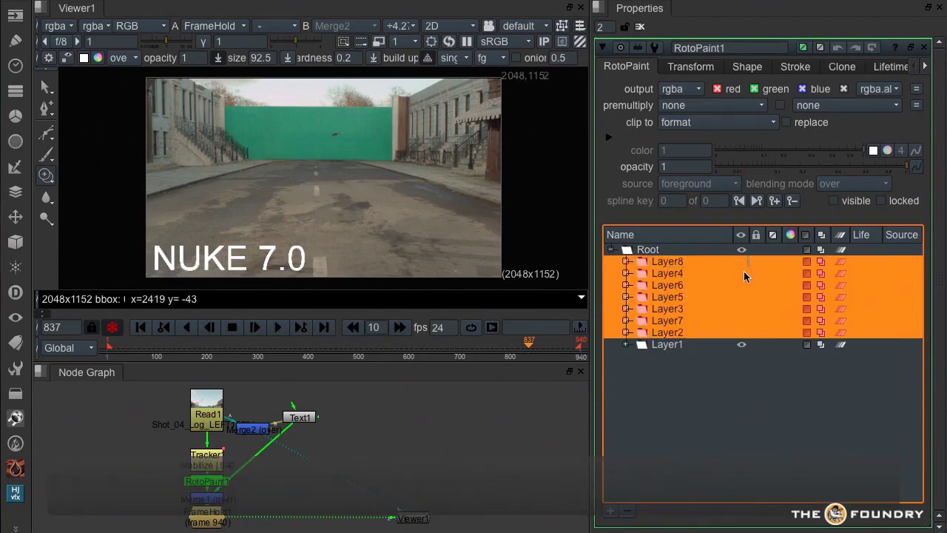
{"action": "left_click", "coordinate": [677, 344]}
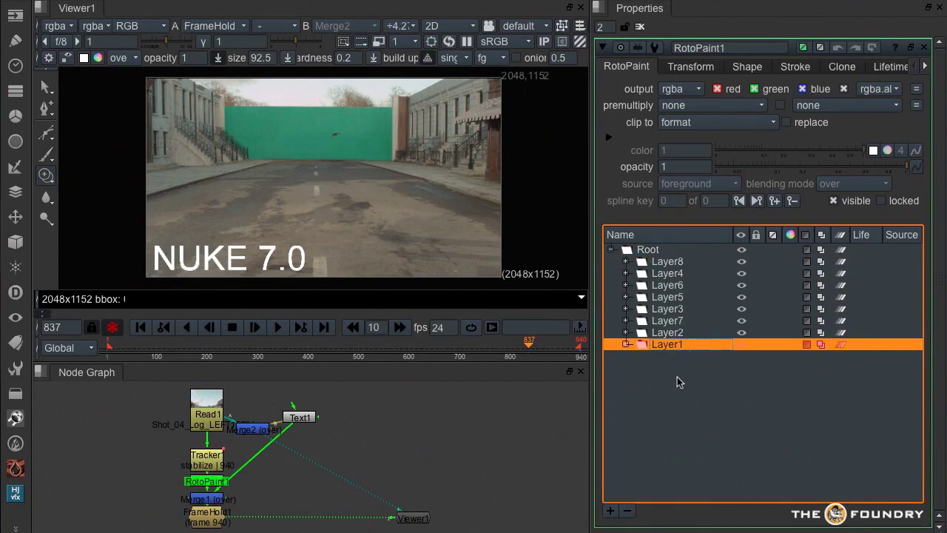
{"action": "left_click", "coordinate": [679, 337]}
{"action": "left_click", "coordinate": [685, 263], "text": "shift"}
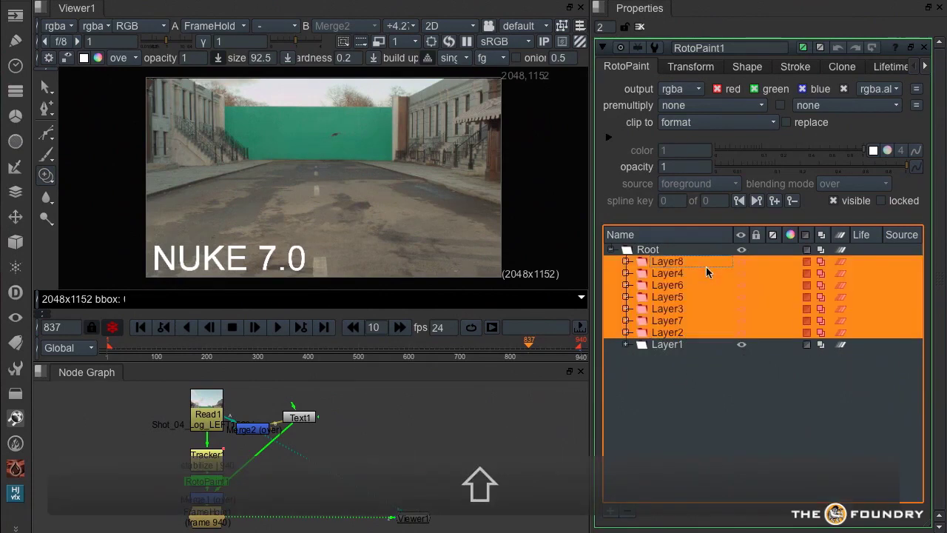
{"action": "left_click", "coordinate": [743, 263]}
Move Layer8 down below Layer3.
{"action": "left_click", "coordinate": [680, 346]}
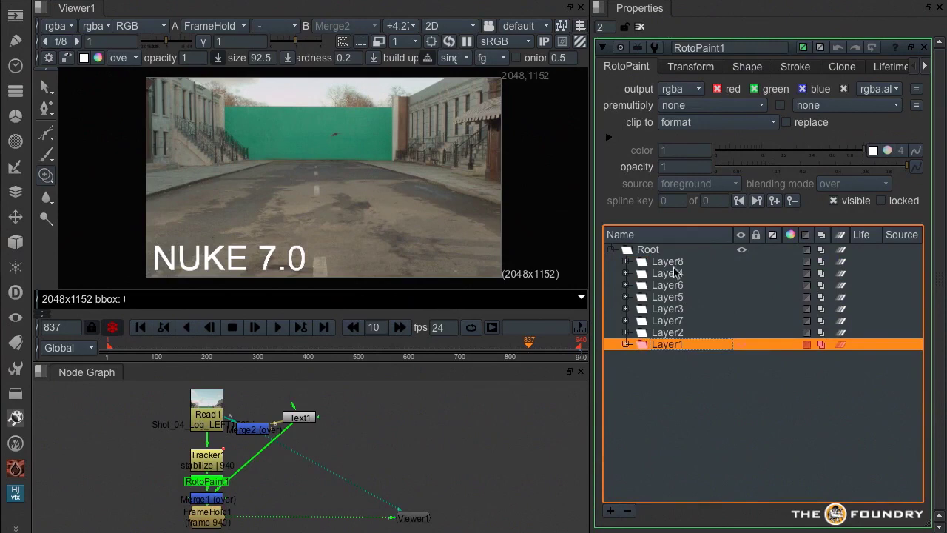
{"action": "left_click", "coordinate": [673, 263]}
{"action": "left_click_drag", "start_coordinate": [662, 268], "coordinate": [682, 323]}
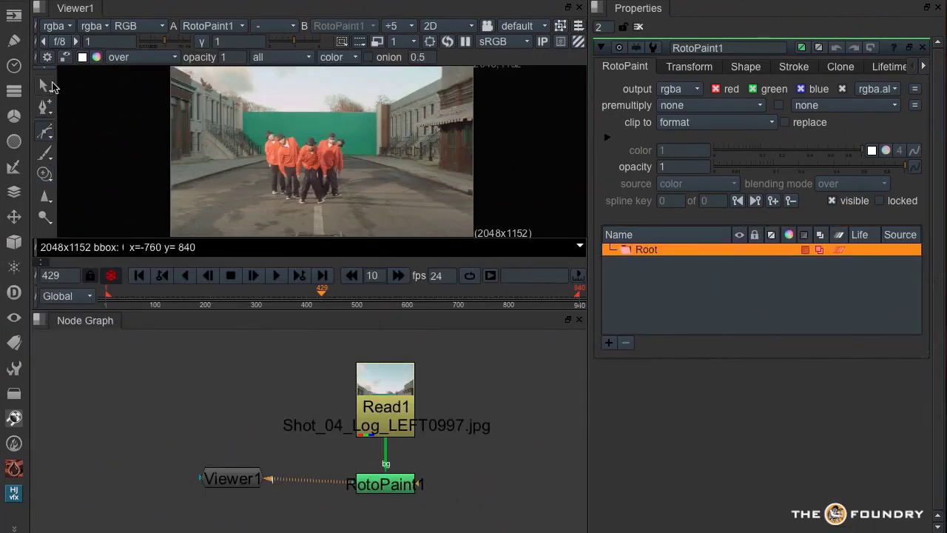
Switch to the Select tool and bring up the Bezier tool's shape-type flyout.
{"action": "left_click", "coordinate": [44, 87]}
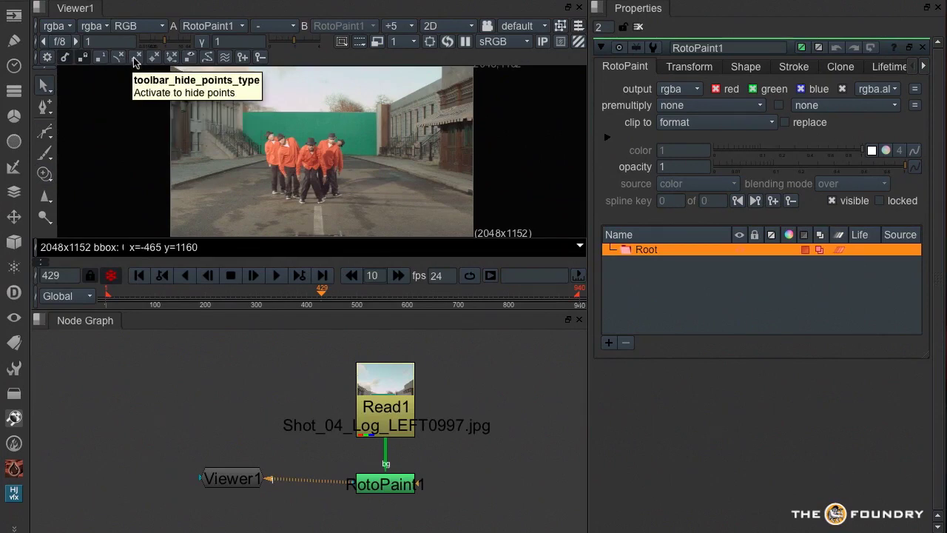
{"action": "right_click", "coordinate": [45, 131]}
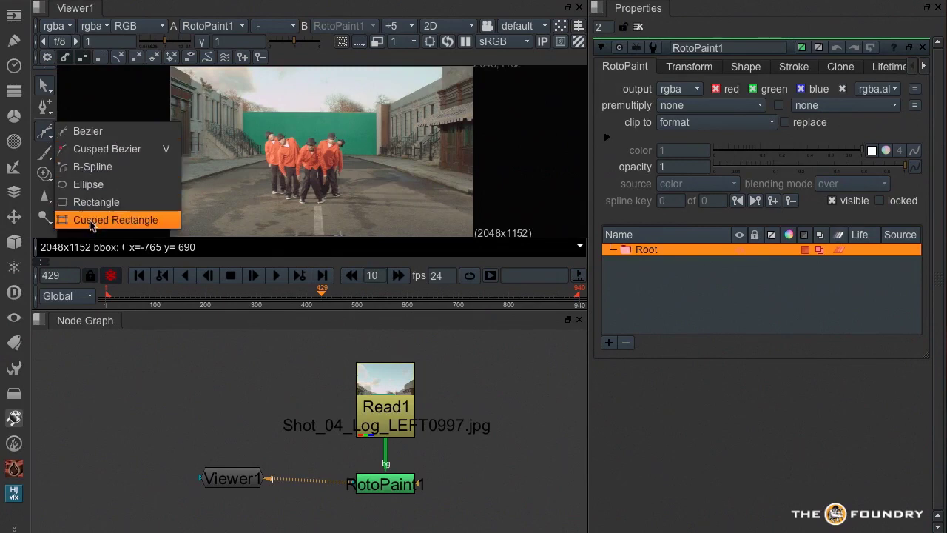
Draw a closed three-point smooth Bezier shape at the upper right.
{"action": "left_click", "coordinate": [83, 132]}
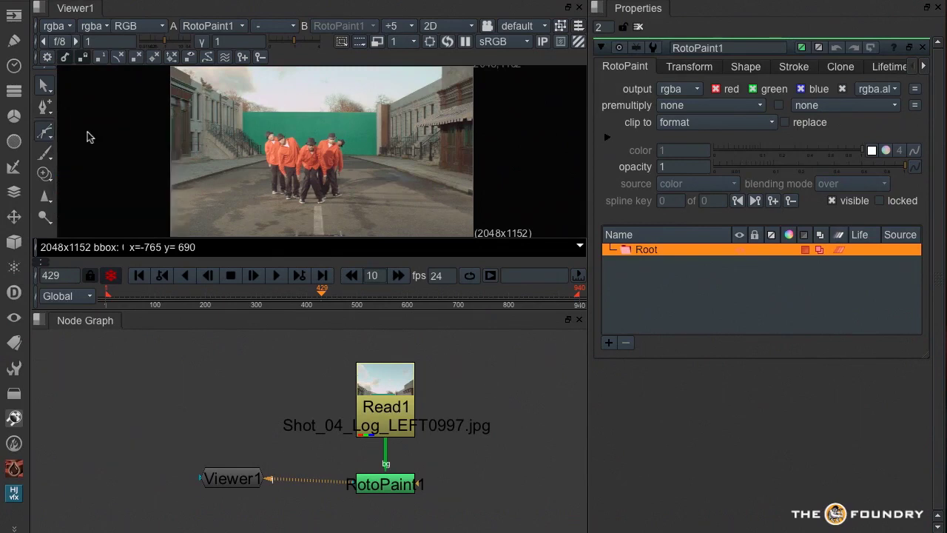
{"action": "left_click", "coordinate": [417, 101]}
{"action": "left_click_drag", "start_coordinate": [393, 151], "coordinate": [447, 147]}
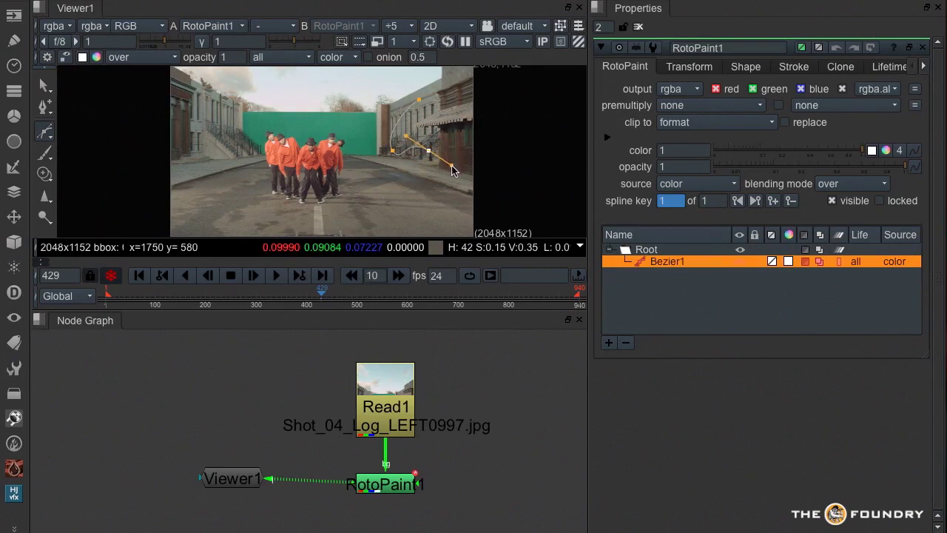
{"action": "left_click", "coordinate": [455, 123]}
{"action": "left_click", "coordinate": [419, 103]}
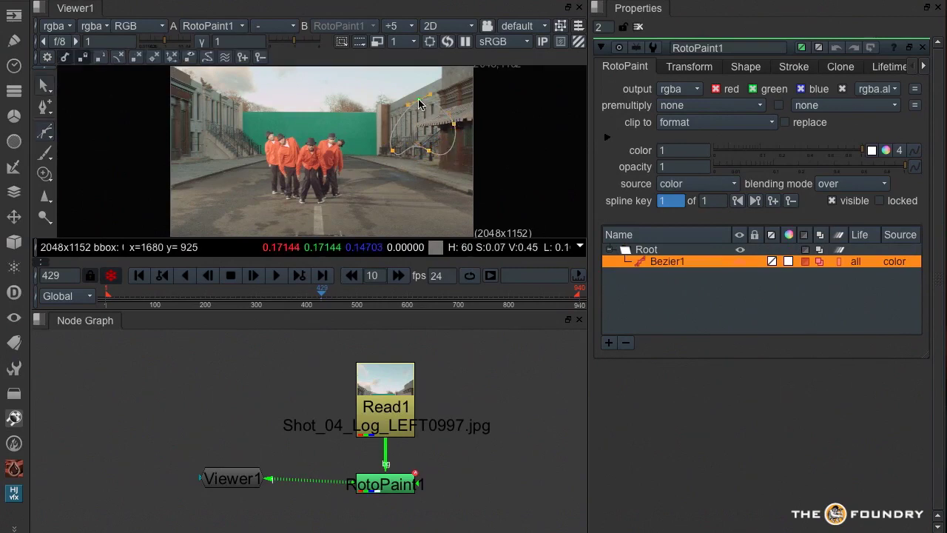
Draw a cusped Bezier diamond above the dancers and make its left corner smooth.
{"action": "left_click_drag", "start_coordinate": [44, 135], "coordinate": [64, 146]}
{"action": "left_click", "coordinate": [303, 93]}
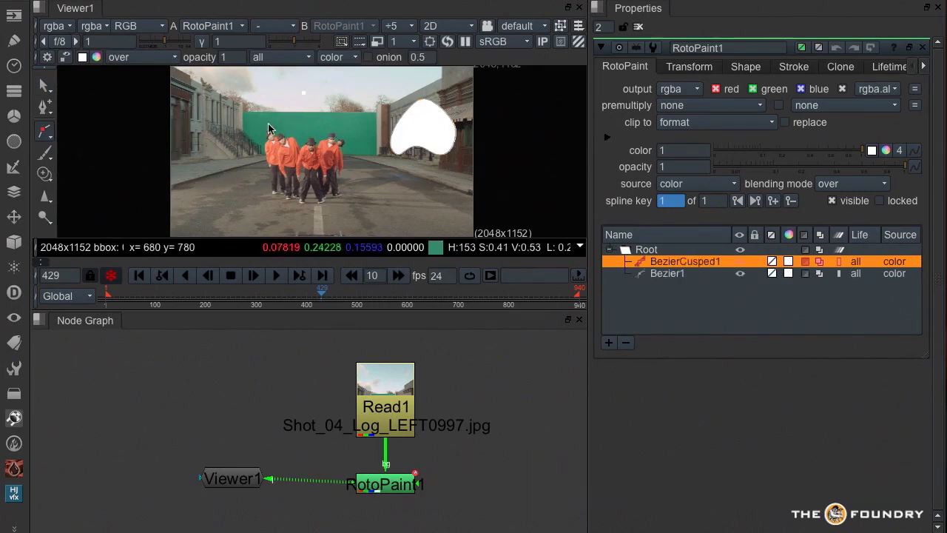
{"action": "left_click", "coordinate": [263, 128]}
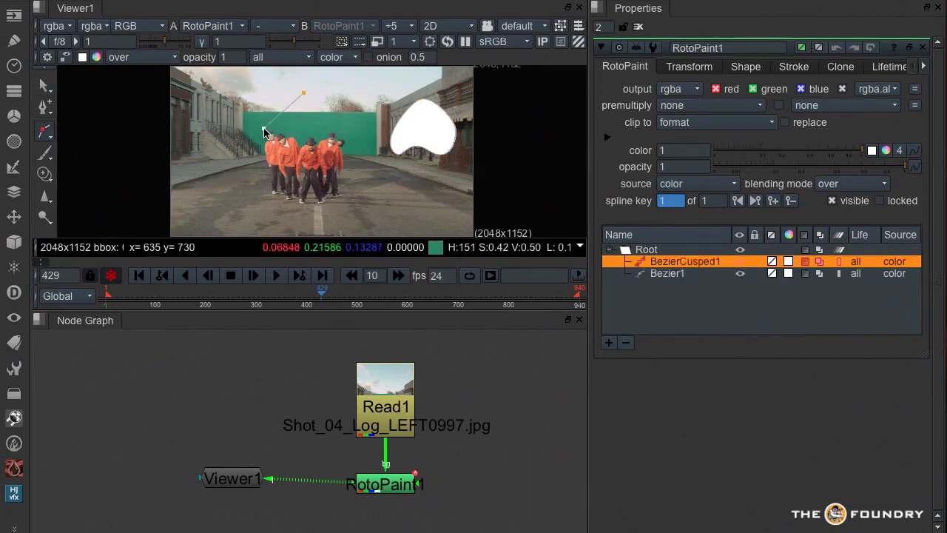
{"action": "left_click", "coordinate": [339, 132]}
{"action": "left_click", "coordinate": [303, 93]}
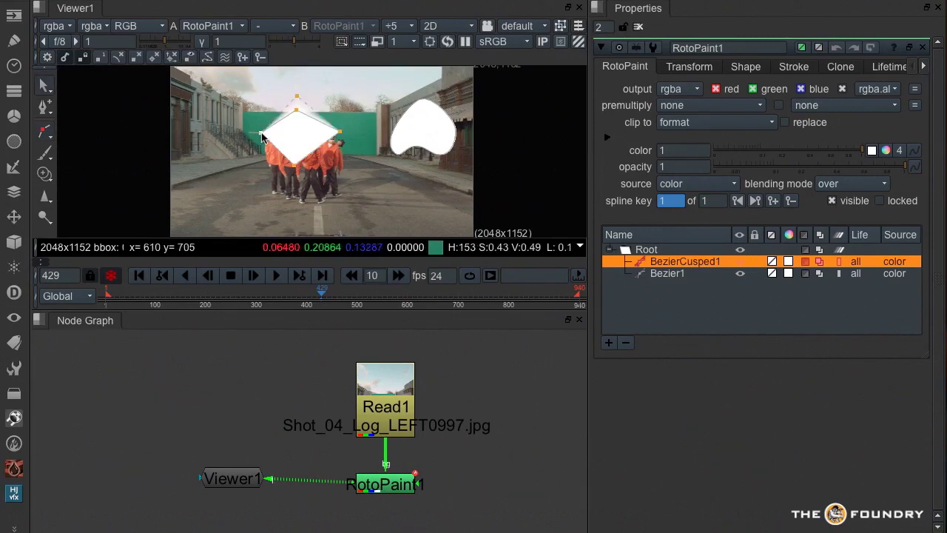
{"action": "key", "text": "z"}
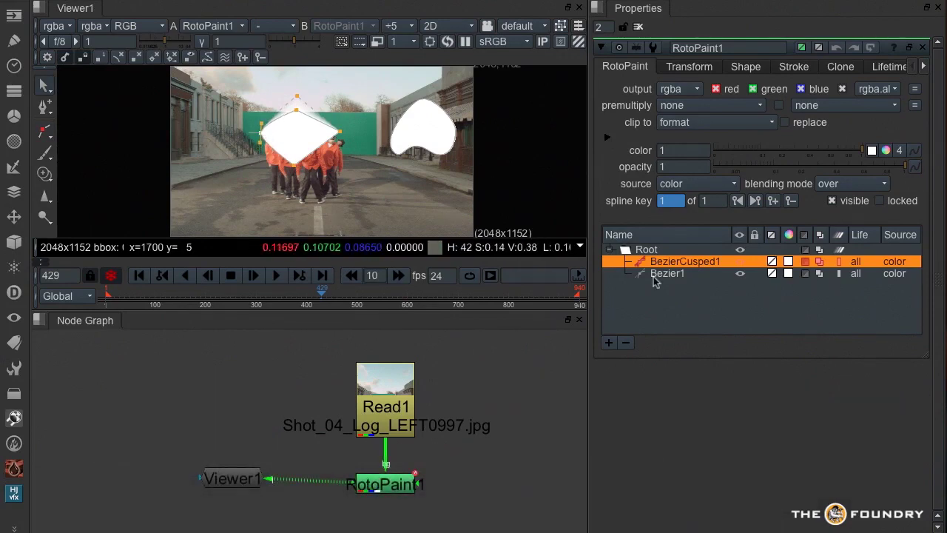
Select both Bezier1 and BezierCusped1 in the curves list.
{"action": "key", "text": "shift"}
{"action": "left_click", "coordinate": [677, 275]}
{"action": "left_click", "coordinate": [677, 268], "text": "shift"}
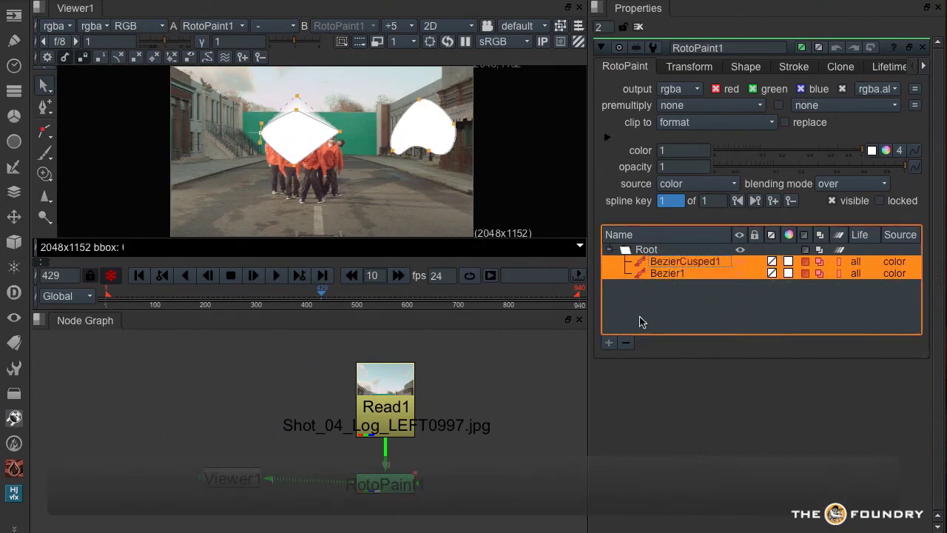
Delete both shapes, draw a rectangle right of the dancers and pull in its bottom-left corner.
{"action": "left_click", "coordinate": [625, 343]}
{"action": "left_click", "coordinate": [46, 131]}
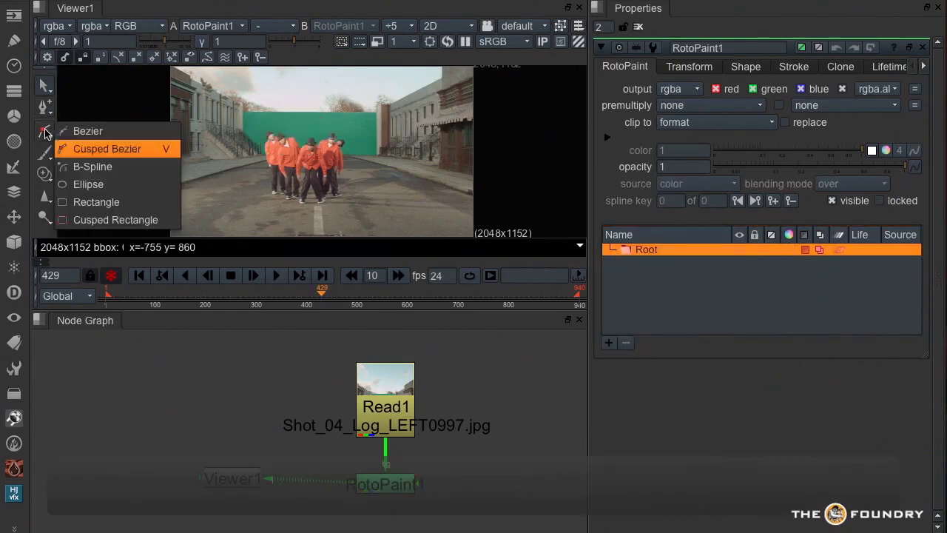
{"action": "left_click", "coordinate": [87, 202]}
{"action": "left_click_drag", "start_coordinate": [382, 105], "coordinate": [443, 165]}
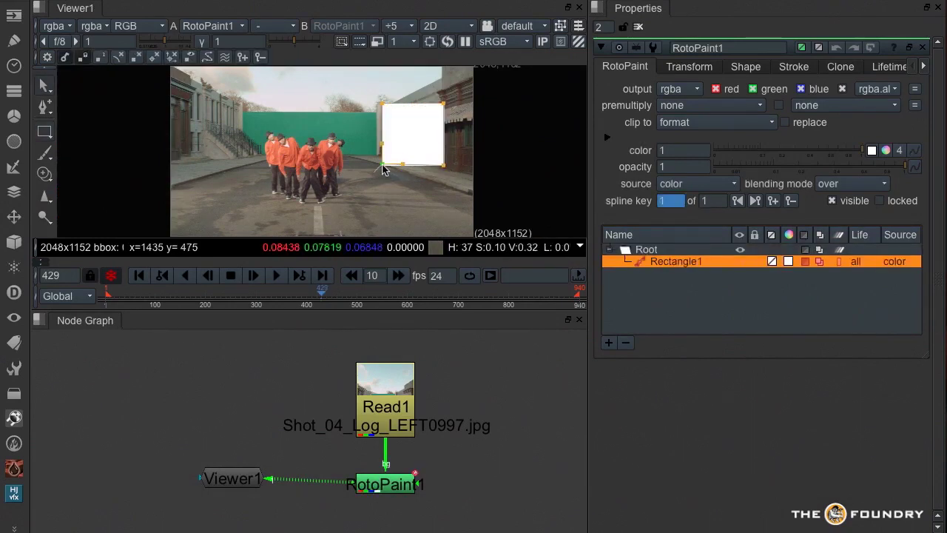
{"action": "left_click_drag", "start_coordinate": [382, 167], "coordinate": [406, 141]}
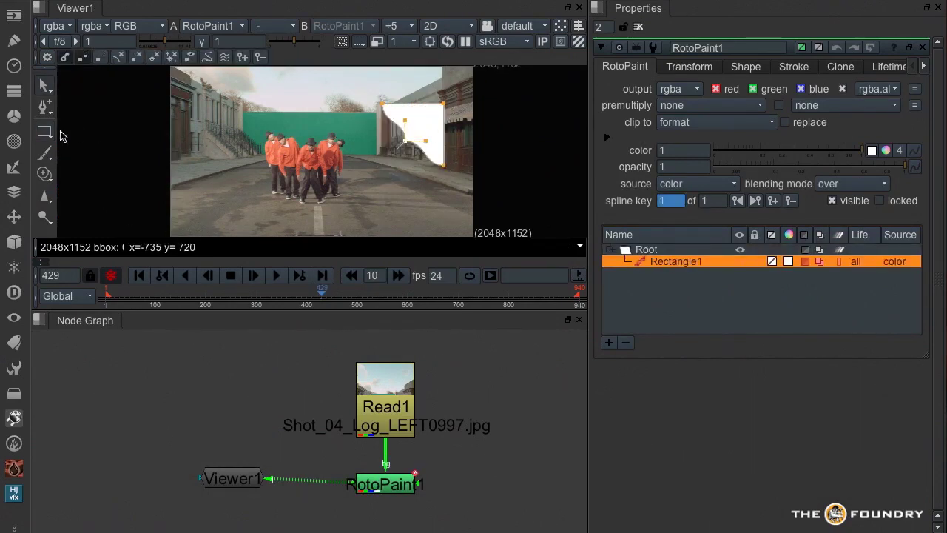
Draw a cusped rectangle over the left dancers, smooth one corner and drag it down-left.
{"action": "left_click_drag", "start_coordinate": [47, 134], "coordinate": [85, 215]}
{"action": "mouse_move", "coordinate": [237, 117]}
{"action": "left_mouse_down"}
{"action": "mouse_move", "coordinate": [259, 154]}
{"action": "mouse_move", "coordinate": [305, 181]}
{"action": "mouse_move", "coordinate": [296, 169]}
{"action": "left_mouse_up"}
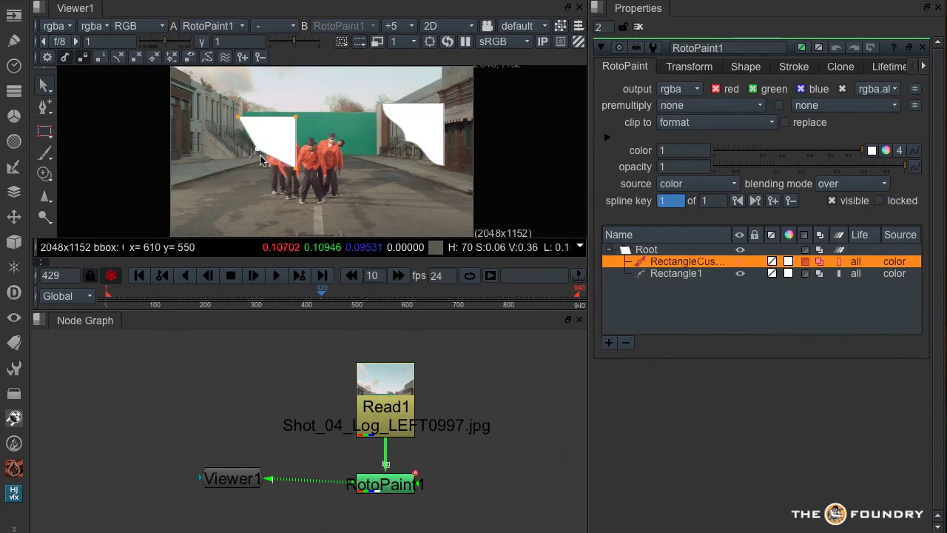
{"action": "key", "text": "z"}
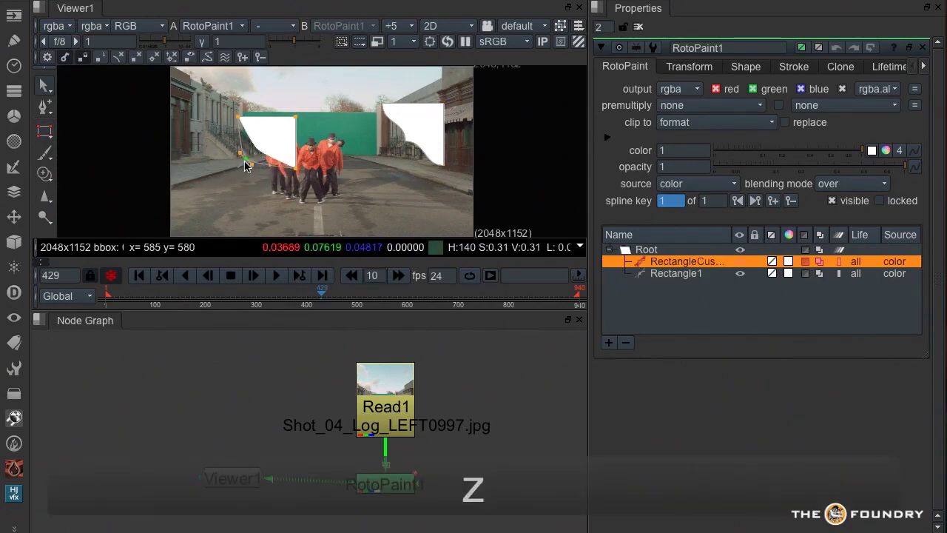
{"action": "left_click_drag", "start_coordinate": [258, 153], "coordinate": [212, 203]}
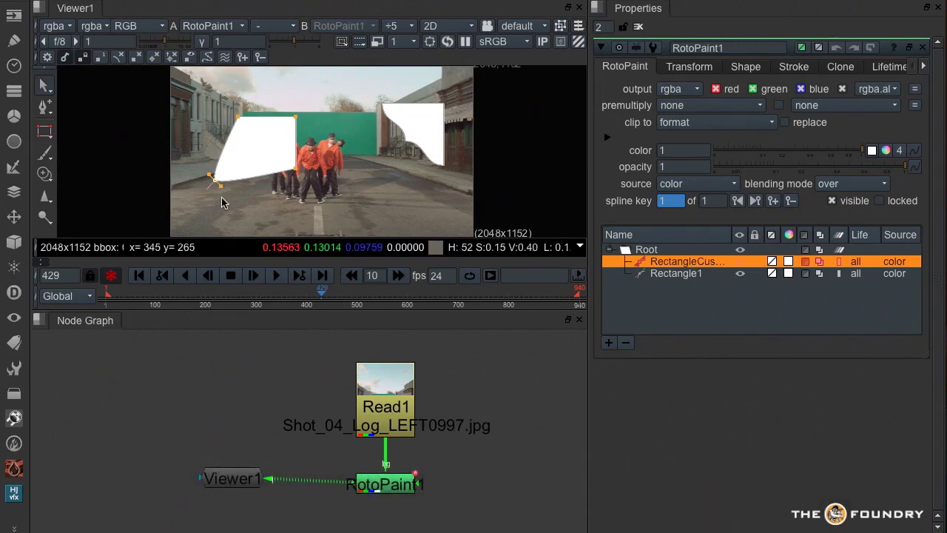
In a maximized viewer, draw a large cusped rectangle on the right and pull its bottom-left corner inward.
{"action": "key", "text": "space"}
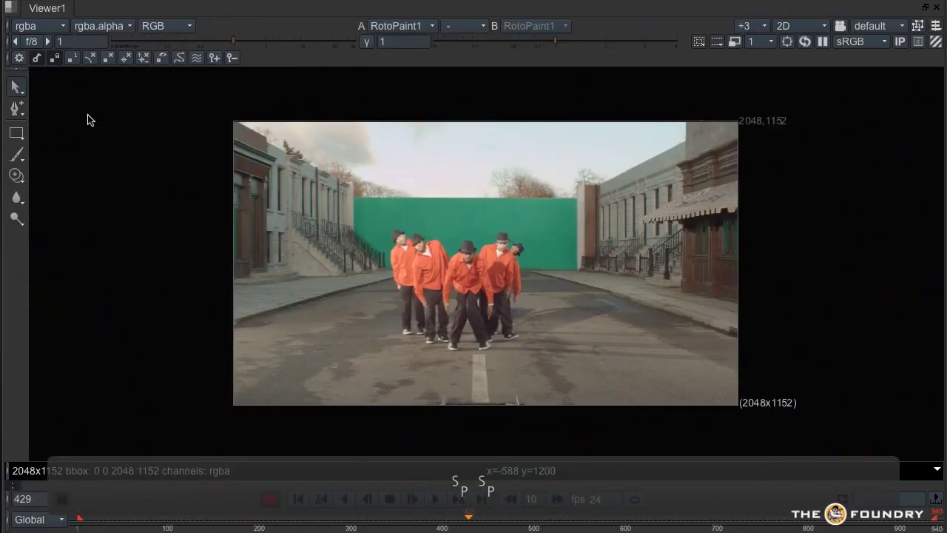
{"action": "right_click", "coordinate": [17, 137]}
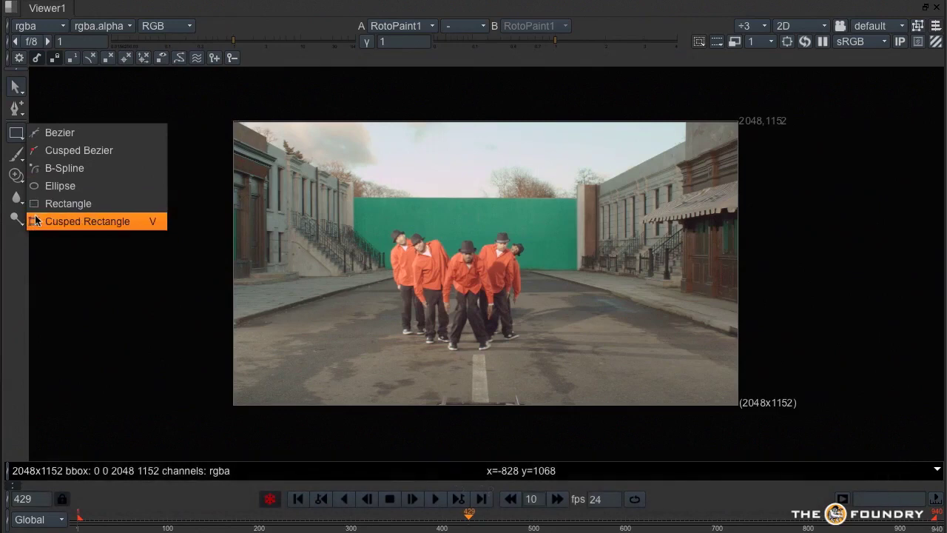
{"action": "left_click", "coordinate": [74, 219]}
{"action": "left_click_drag", "start_coordinate": [470, 177], "coordinate": [654, 354]}
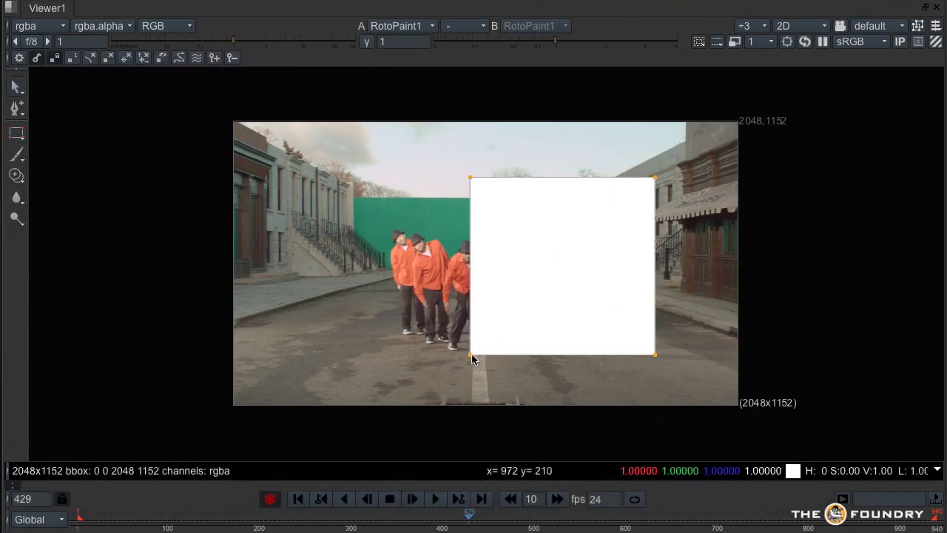
{"action": "left_click_drag", "start_coordinate": [471, 353], "coordinate": [538, 305]}
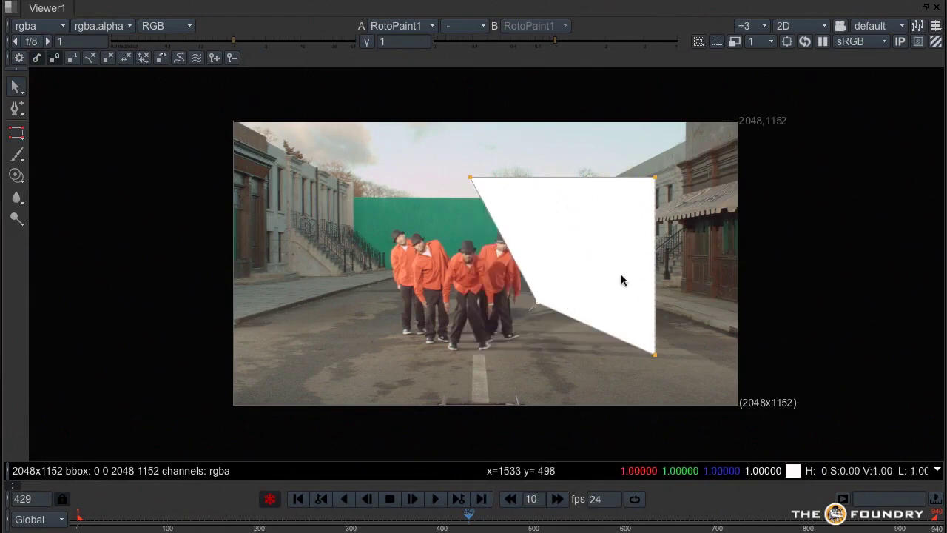
Select the whole white shape, toggle its transform box, and move it left over the dancers.
{"action": "left_click", "coordinate": [90, 59]}
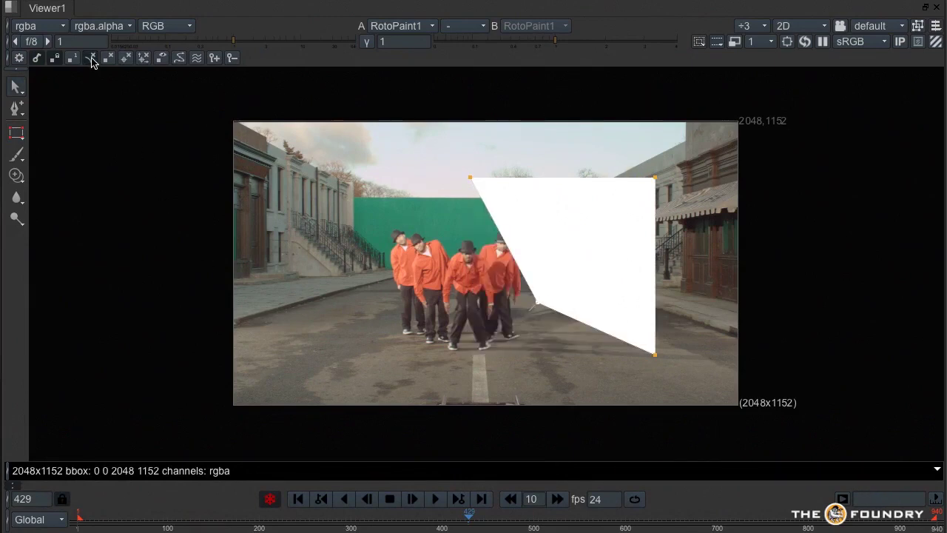
{"action": "left_click", "coordinate": [91, 59]}
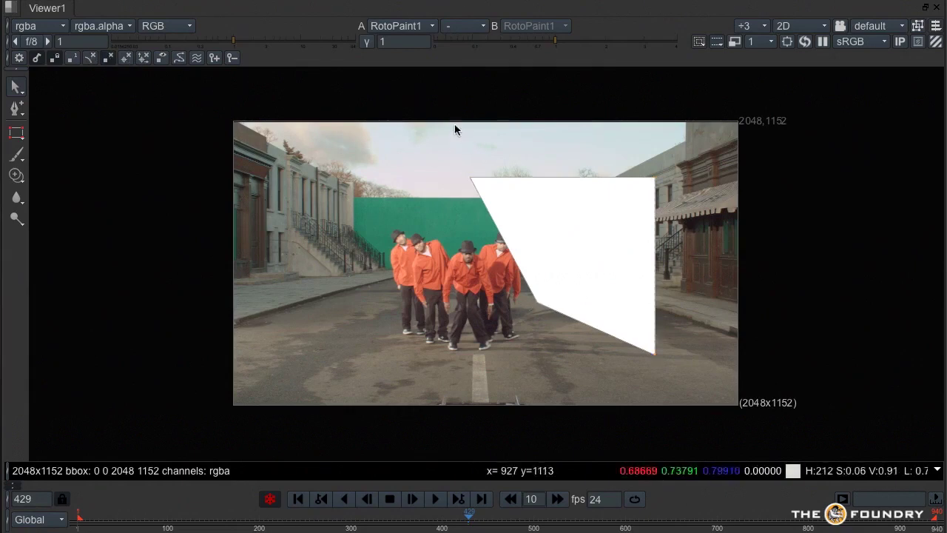
{"action": "left_click_drag", "start_coordinate": [440, 102], "coordinate": [708, 390]}
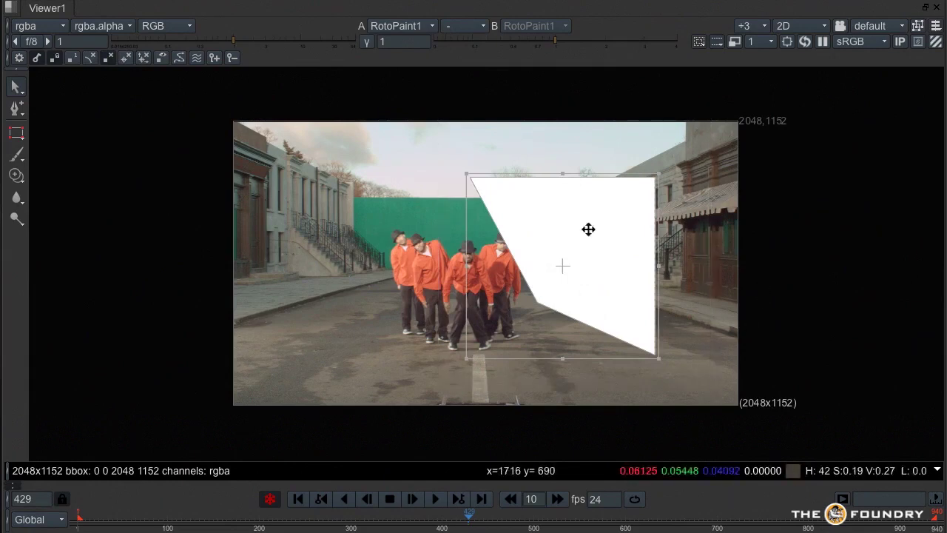
{"action": "left_click", "coordinate": [127, 60]}
{"action": "left_click", "coordinate": [127, 60]}
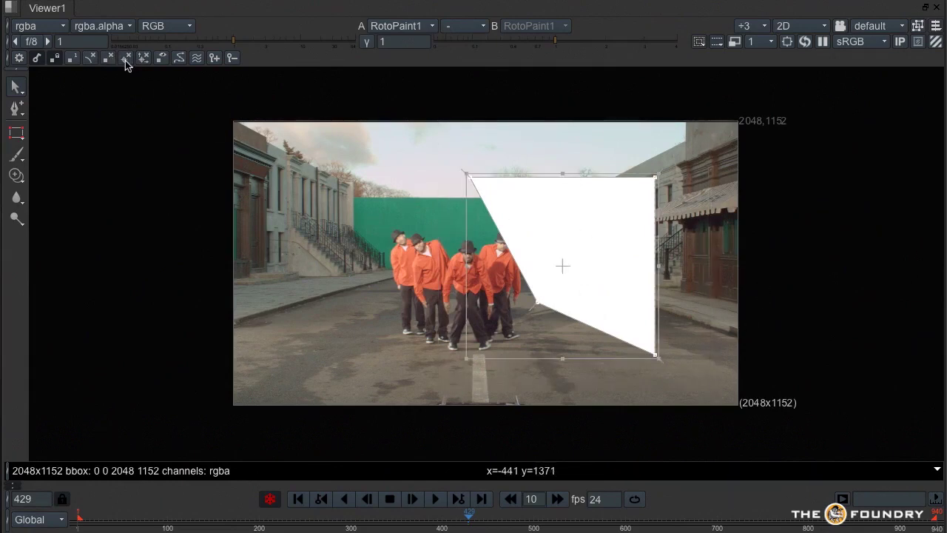
{"action": "left_click", "coordinate": [127, 60]}
{"action": "left_click", "coordinate": [127, 60]}
{"action": "left_click", "coordinate": [144, 58]}
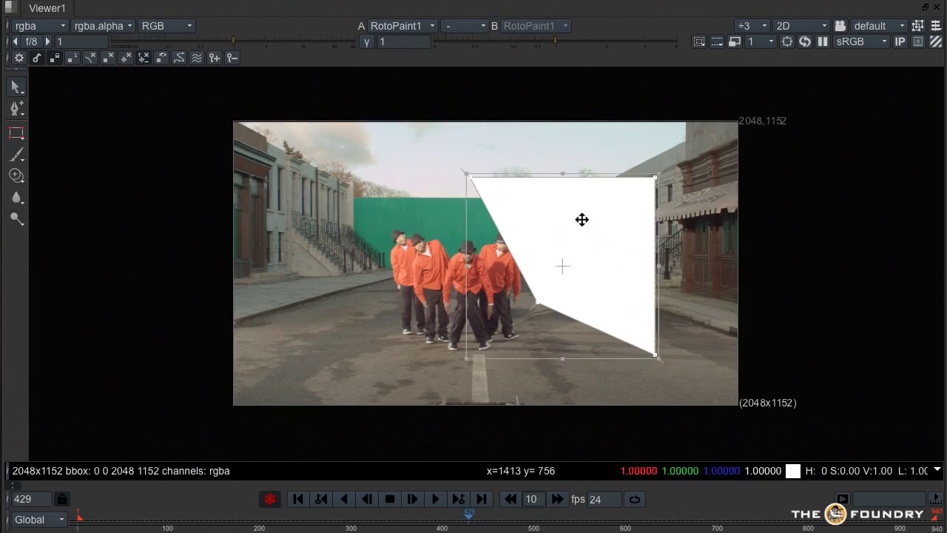
{"action": "left_click_drag", "start_coordinate": [582, 218], "coordinate": [522, 219]}
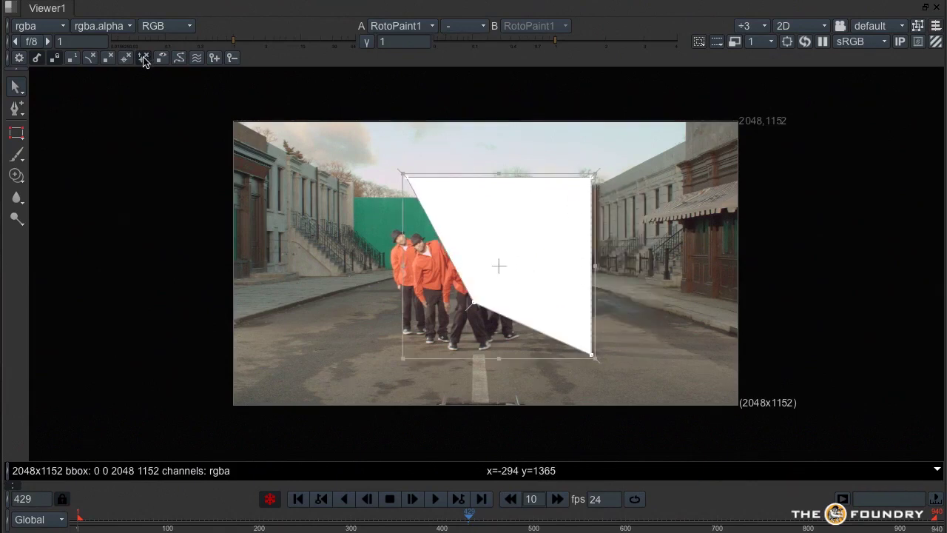
Reselect all the shape's points, hide the transform box, and deselect the shape.
{"action": "left_click", "coordinate": [639, 193]}
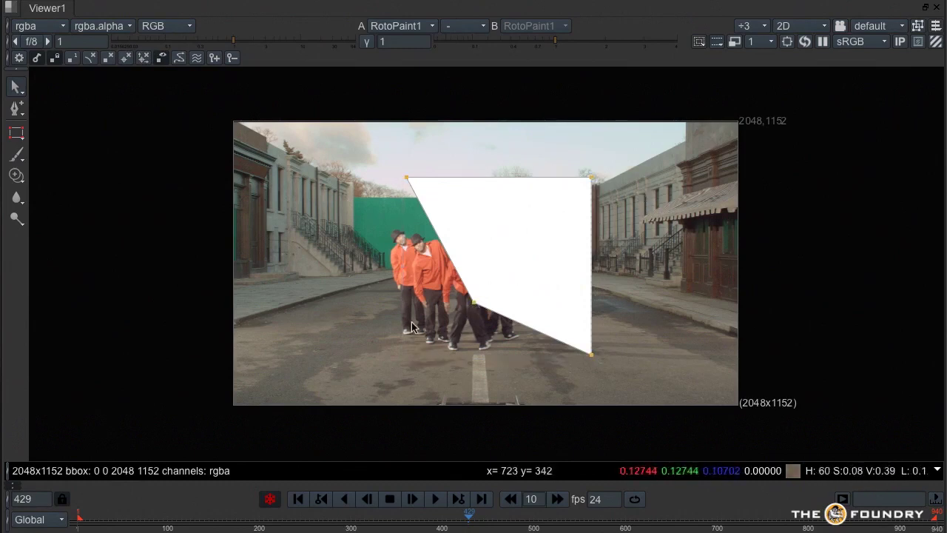
{"action": "left_click_drag", "start_coordinate": [612, 367], "coordinate": [385, 144]}
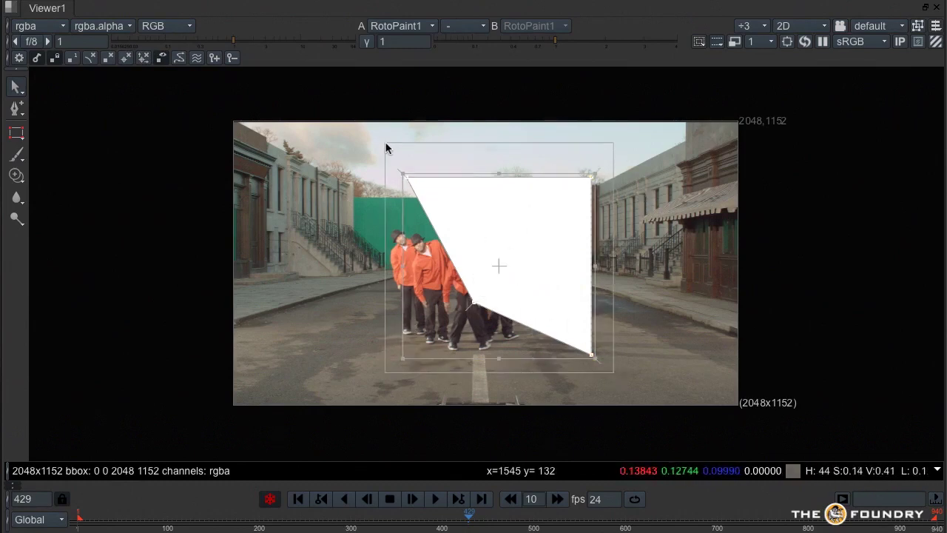
{"action": "left_click", "coordinate": [336, 359]}
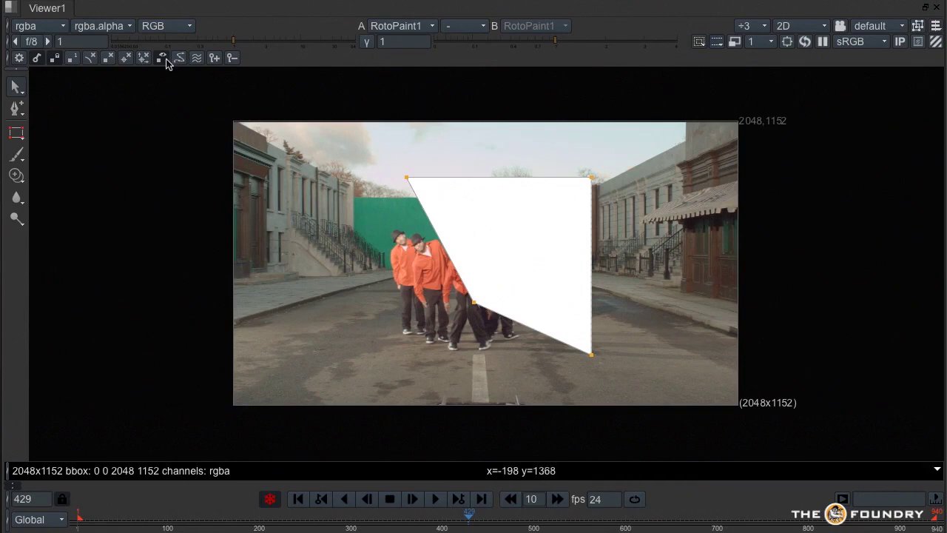
{"action": "left_click", "coordinate": [354, 318]}
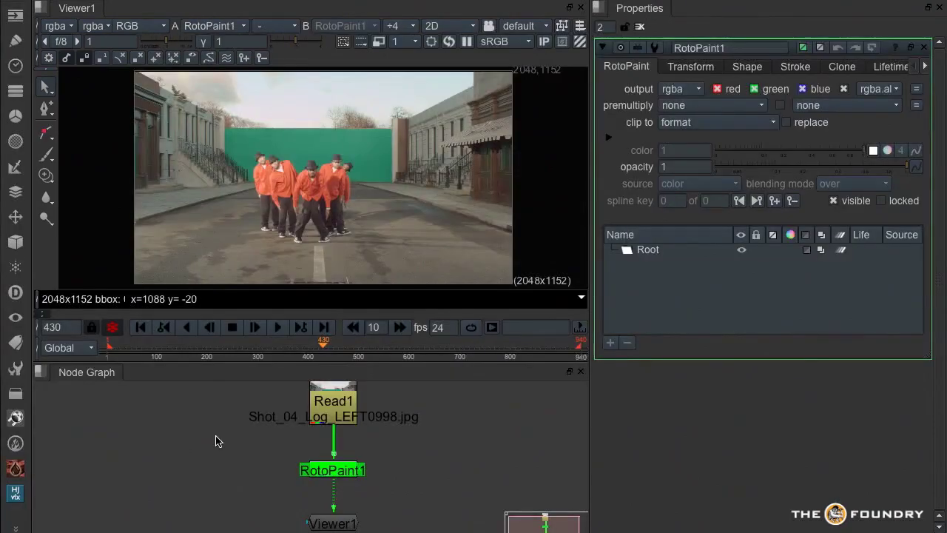
Draw a closed four-point cusped diamond shape in the upper middle of the plate.
{"action": "left_click", "coordinate": [47, 135]}
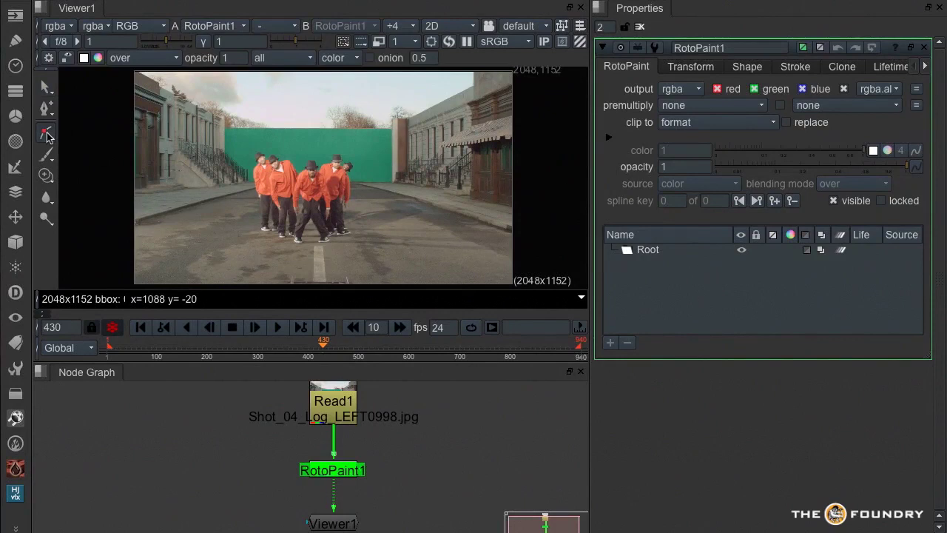
{"action": "left_click", "coordinate": [422, 115]}
{"action": "left_click", "coordinate": [356, 177]}
{"action": "left_click", "coordinate": [421, 209]}
{"action": "left_click", "coordinate": [457, 157]}
{"action": "left_click", "coordinate": [422, 115]}
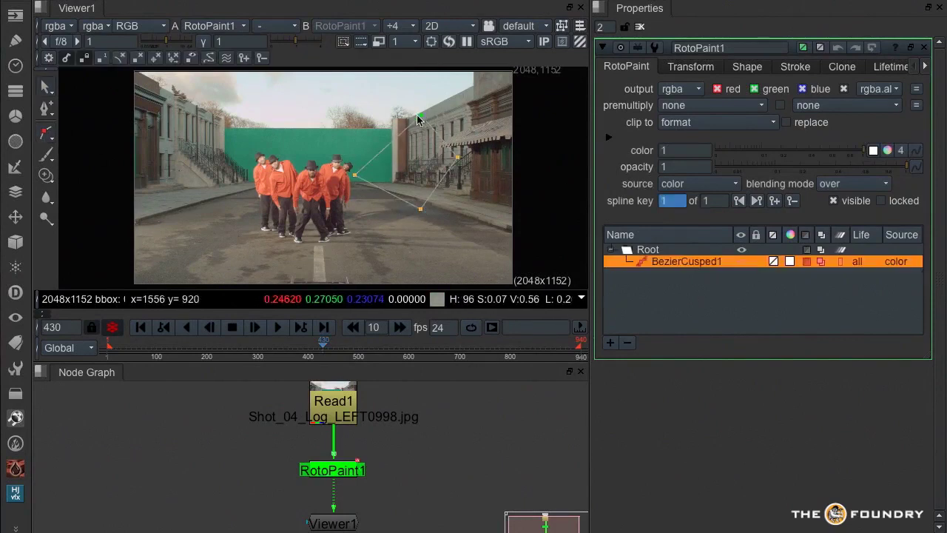
Draw a closed, rounded four-point Bezier blob at the upper left.
{"action": "left_click", "coordinate": [46, 134]}
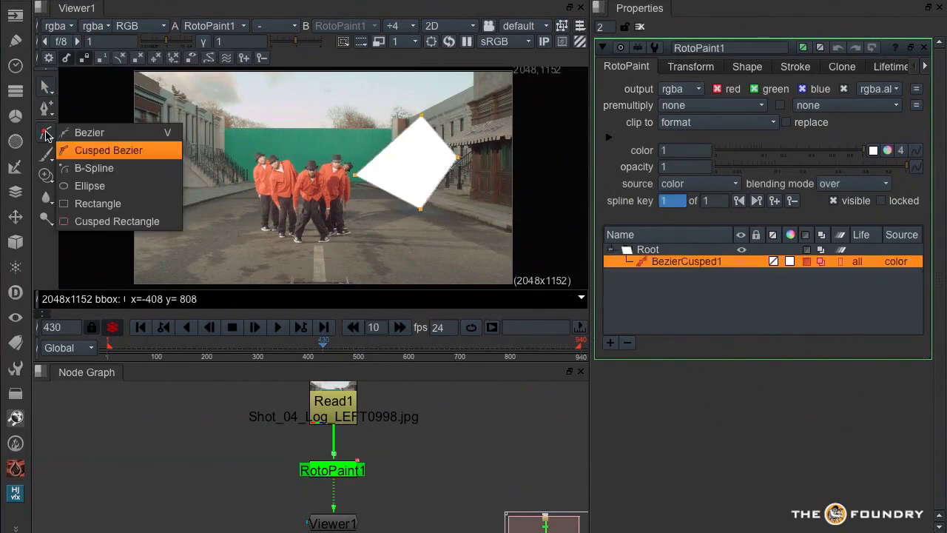
{"action": "left_click", "coordinate": [81, 133]}
{"action": "left_click", "coordinate": [214, 109]}
{"action": "left_click", "coordinate": [168, 174]}
{"action": "left_click", "coordinate": [255, 194]}
{"action": "left_click", "coordinate": [268, 140]}
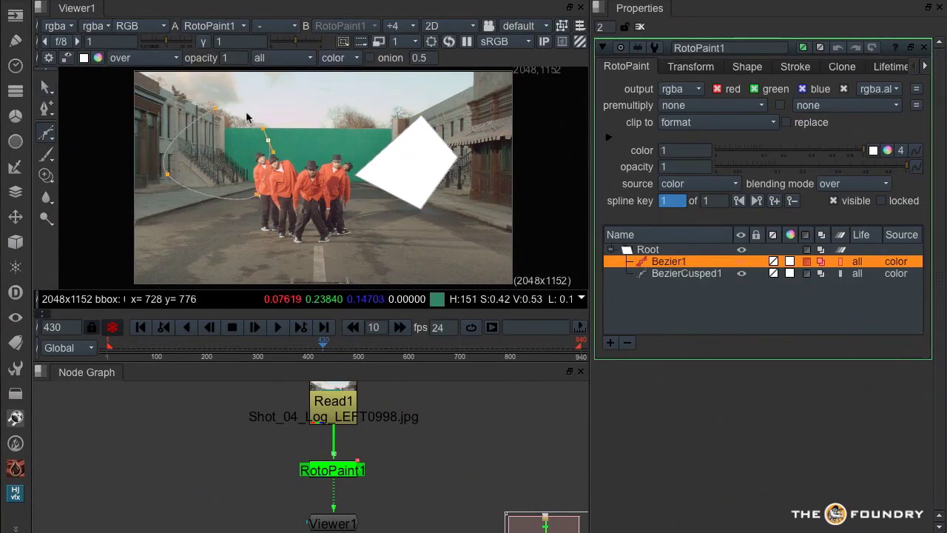
{"action": "left_click", "coordinate": [214, 109]}
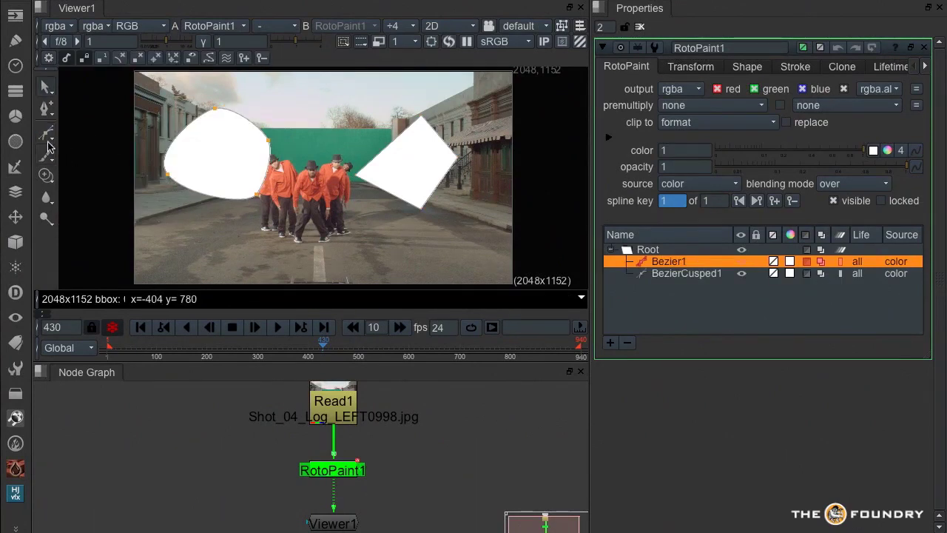
Draw a white Ellipse circle below the dancers and select its points.
{"action": "left_click", "coordinate": [47, 136]}
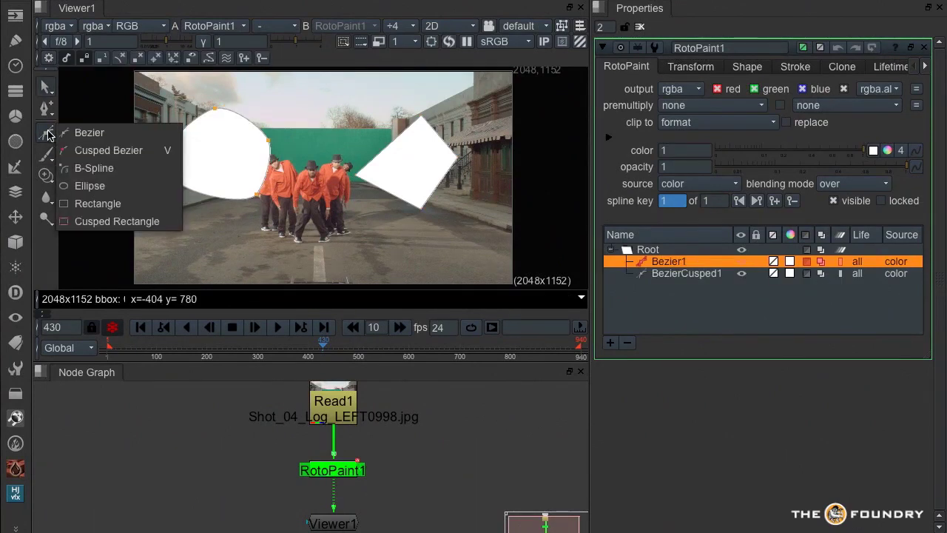
{"action": "left_click", "coordinate": [100, 188]}
{"action": "left_click_drag", "start_coordinate": [360, 252], "coordinate": [310, 198]}
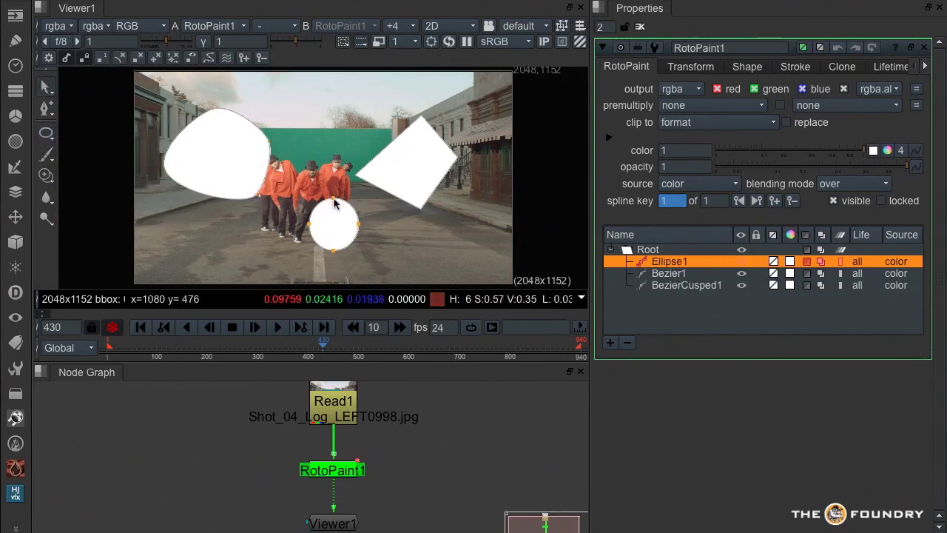
{"action": "left_click_drag", "start_coordinate": [296, 184], "coordinate": [341, 256]}
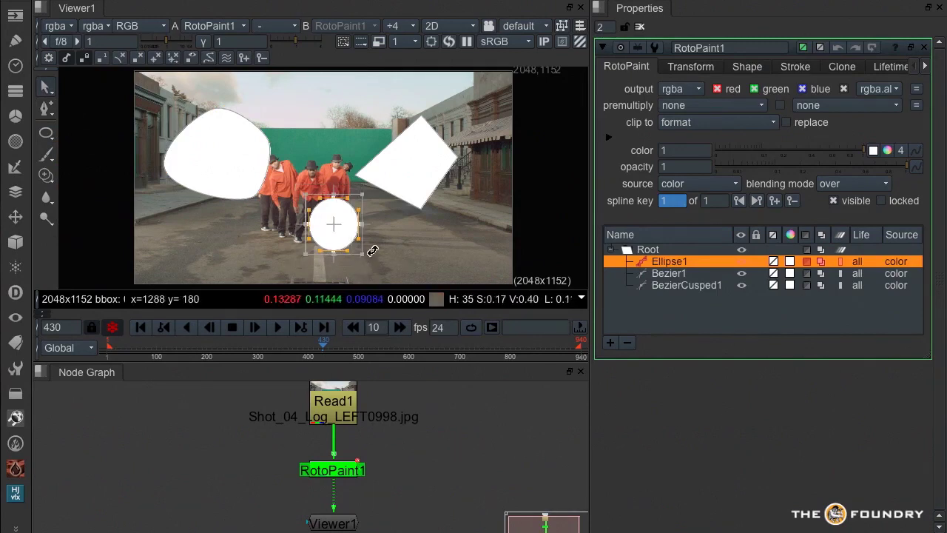
{"action": "right_click", "coordinate": [341, 227]}
{"action": "mouse_move", "coordinate": [380, 225]}
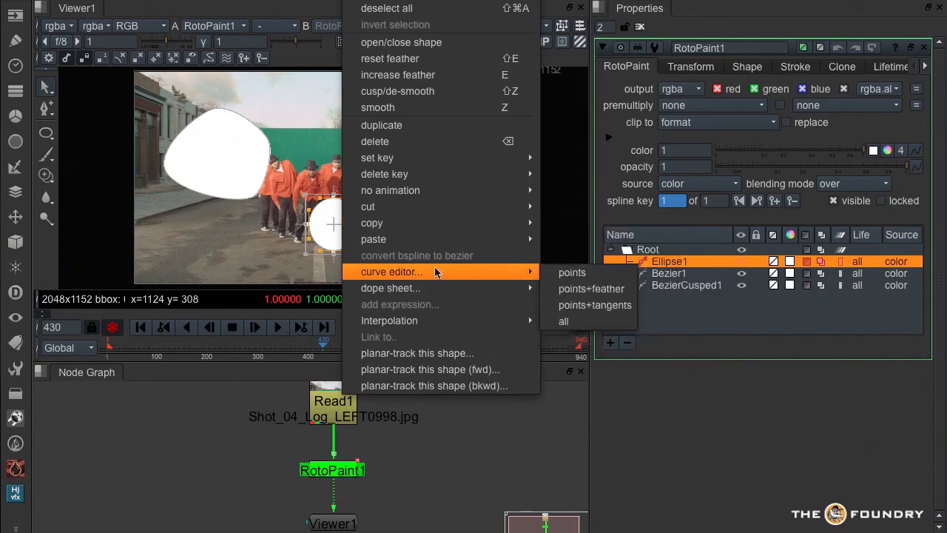
{"action": "left_click", "coordinate": [303, 154]}
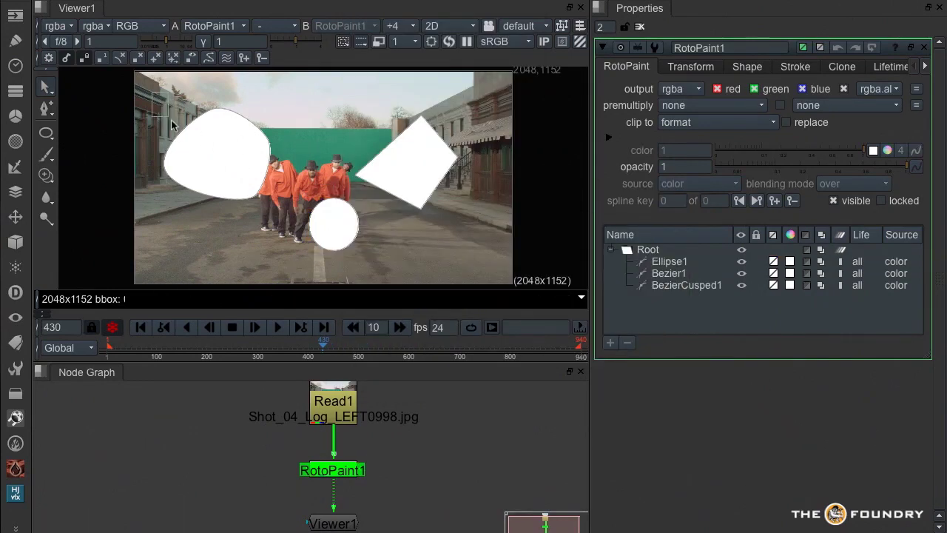
{"action": "left_click_drag", "start_coordinate": [147, 92], "coordinate": [489, 278]}
{"action": "right_click", "coordinate": [345, 226]}
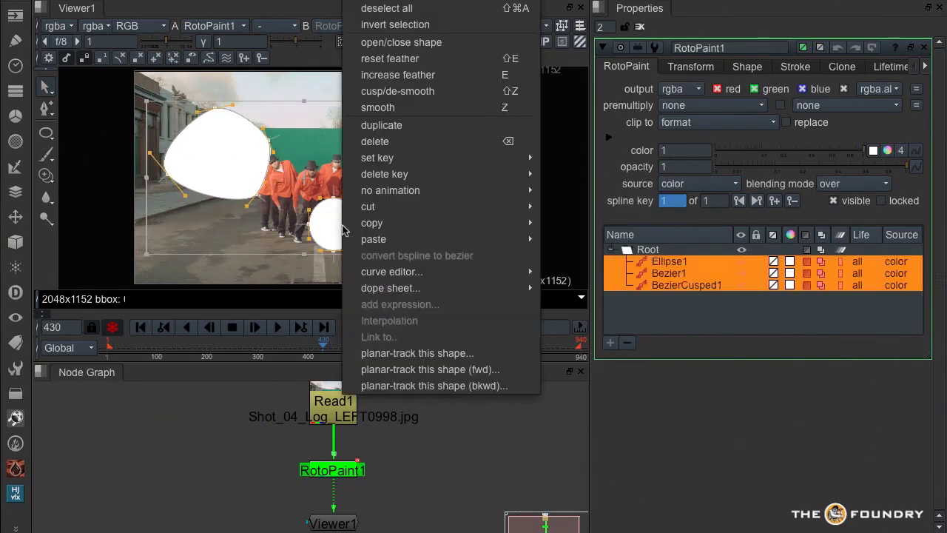
{"action": "mouse_move", "coordinate": [347, 226]}
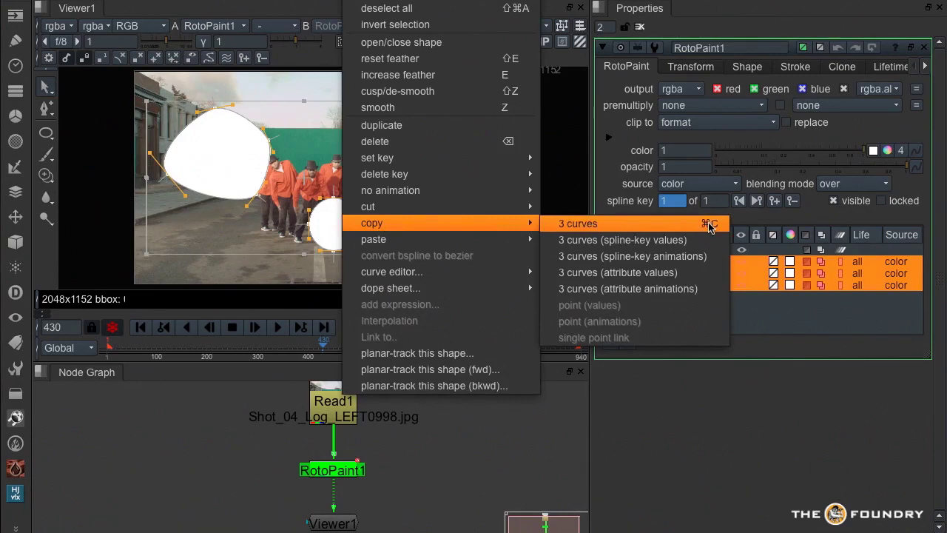
{"action": "left_click", "coordinate": [198, 268]}
{"action": "left_click", "coordinate": [283, 275]}
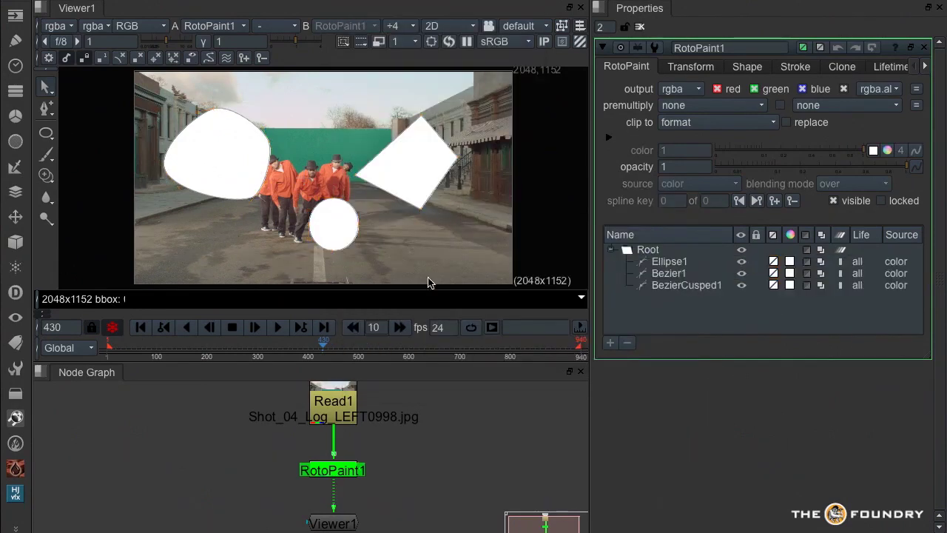
Delete the three roto shapes, Ellipse1, Bezier1 and BezierCusped1, from the layer list.
{"action": "left_click", "coordinate": [669, 263]}
{"action": "left_click", "coordinate": [681, 286], "text": "shift"}
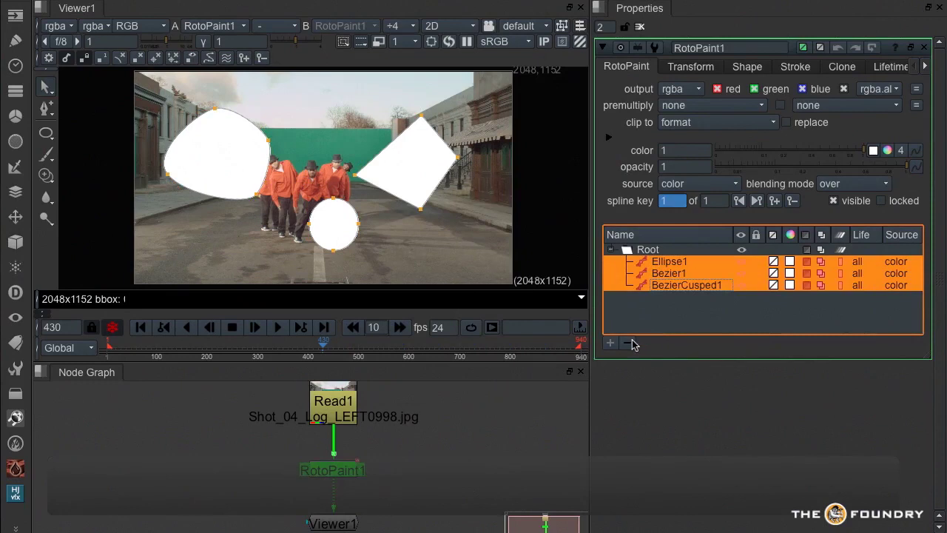
{"action": "left_click", "coordinate": [629, 344]}
Paint a red stroke across the green screen with the Brush at size 101.
{"action": "left_click", "coordinate": [45, 154]}
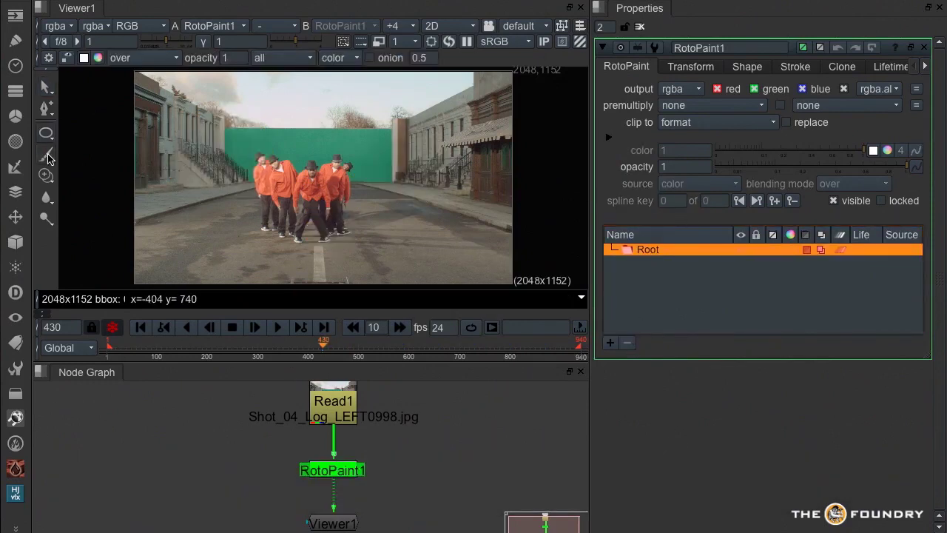
{"action": "left_click_drag", "start_coordinate": [47, 158], "coordinate": [48, 175]}
{"action": "left_click", "coordinate": [87, 153]}
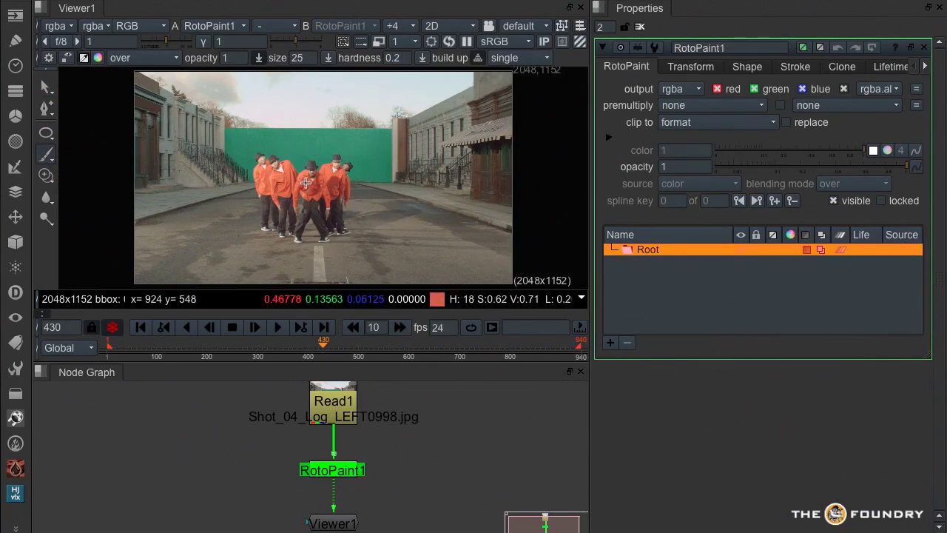
{"action": "key", "text": "super"}
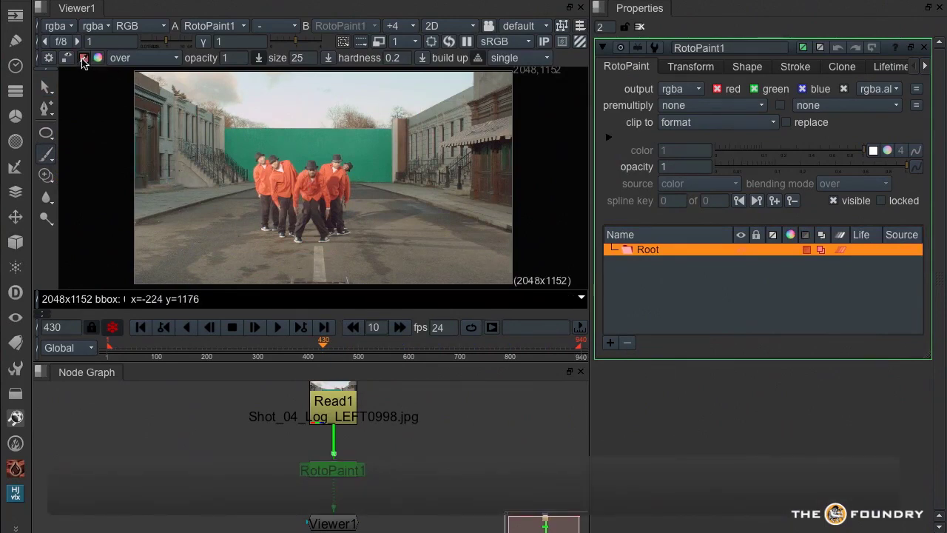
{"action": "left_click_drag", "start_coordinate": [383, 161], "coordinate": [385, 167], "text": "shift"}
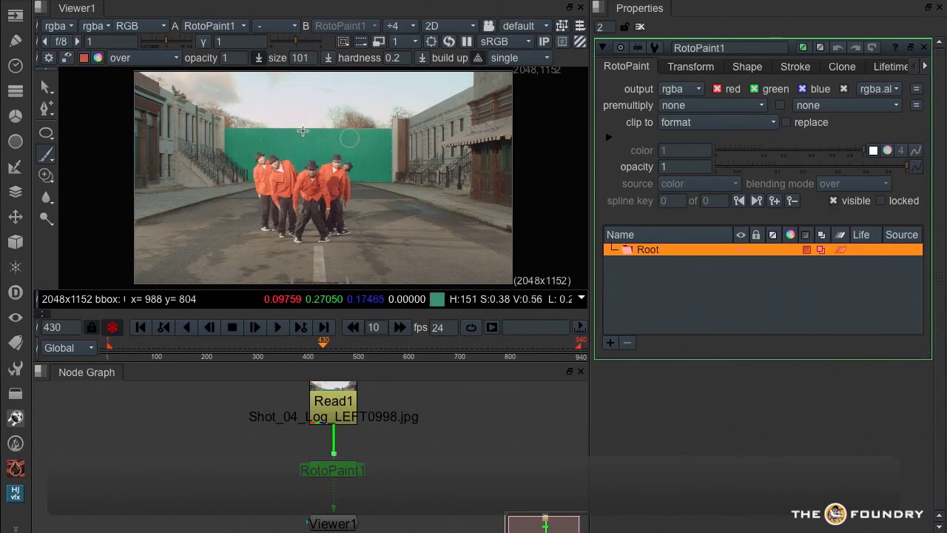
{"action": "left_click_drag", "start_coordinate": [302, 127], "coordinate": [403, 166]}
Paint a red stroke left of the dancers, then another beneath them at frame 411.
{"action": "left_click_drag", "start_coordinate": [230, 145], "coordinate": [205, 211]}
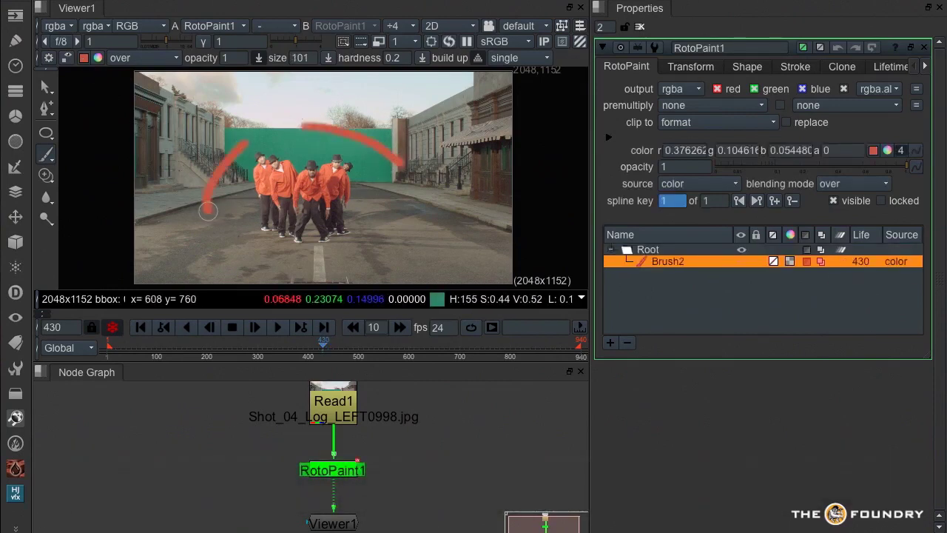
{"action": "left_click", "coordinate": [313, 347]}
{"action": "mouse_move", "coordinate": [380, 187]}
{"action": "left_mouse_down"}
{"action": "mouse_move", "coordinate": [340, 236]}
{"action": "mouse_move", "coordinate": [306, 242]}
{"action": "left_mouse_up"}
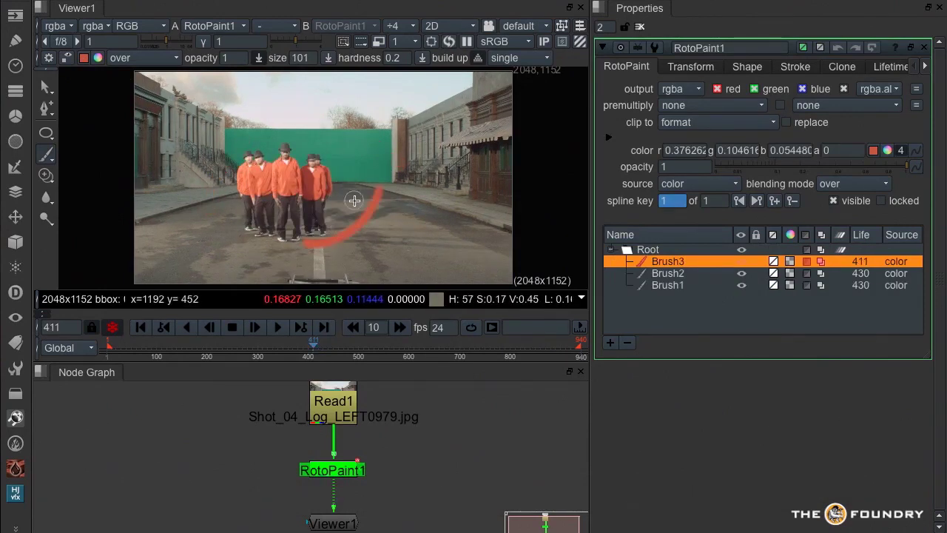
Set the life of all three brush strokes to all frames.
{"action": "left_click", "coordinate": [683, 287], "text": "shift"}
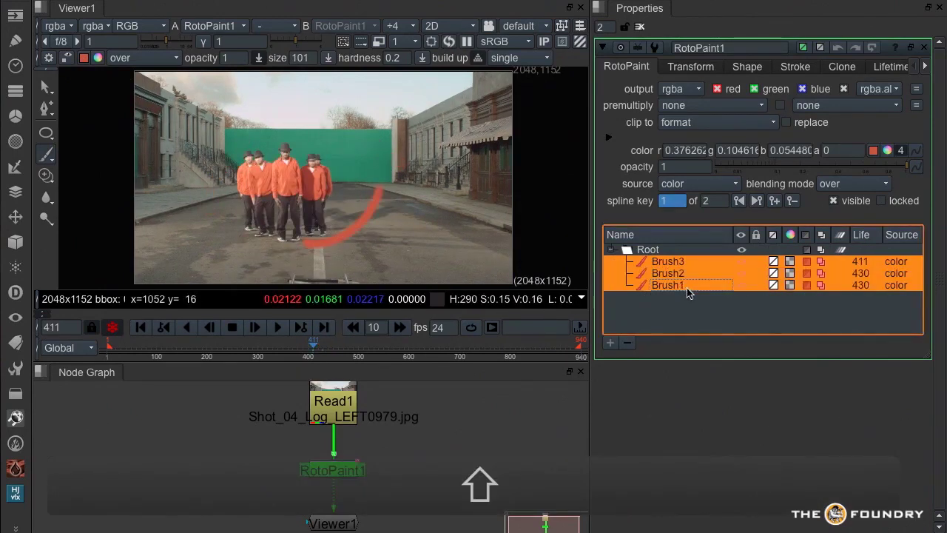
{"action": "left_click", "coordinate": [863, 264]}
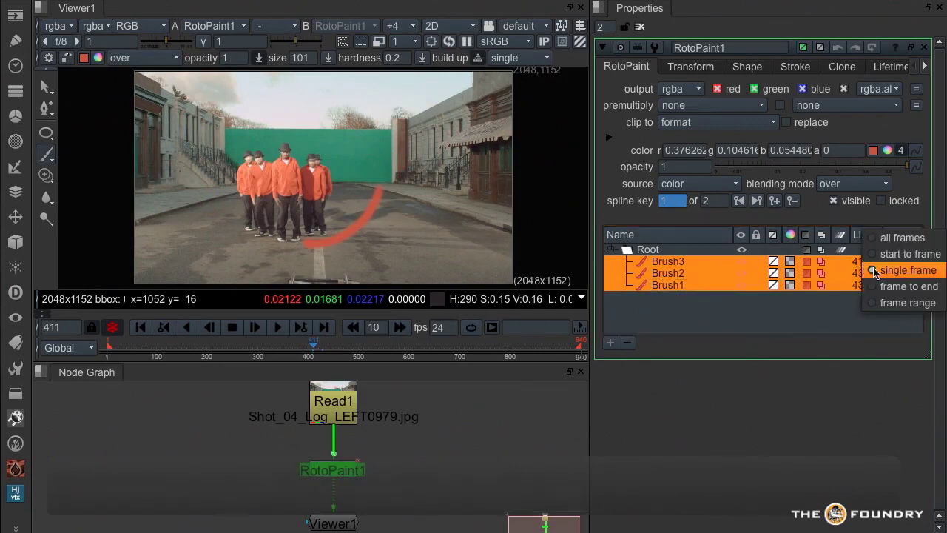
{"action": "left_click", "coordinate": [874, 238]}
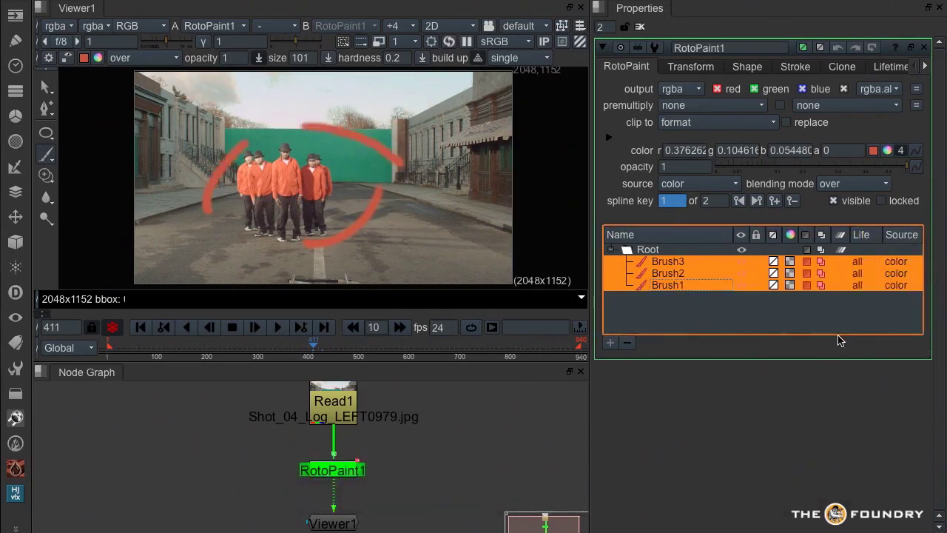
{"action": "left_click", "coordinate": [887, 68]}
{"action": "left_click", "coordinate": [626, 67]}
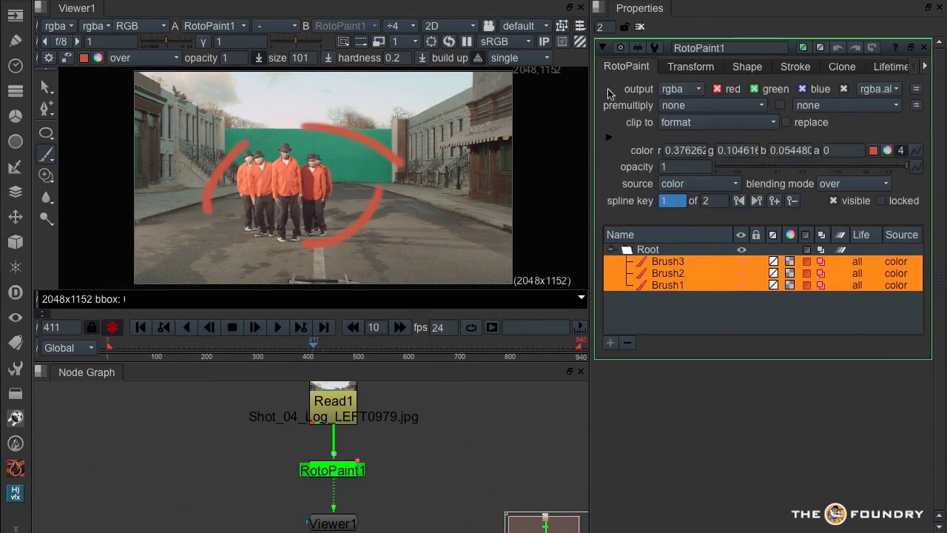